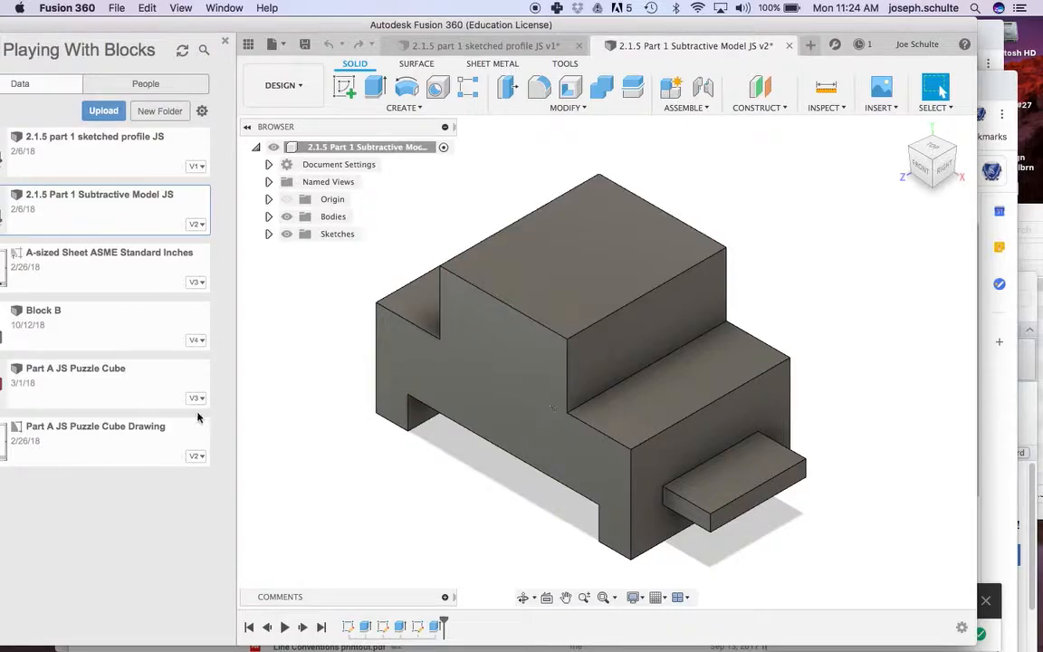
Step: Compare the sketched profile and subtractive block models, and replay the construction history of the 2.1.5 part 1 sketched profile design
{"action": "left_click", "coordinate": [473, 44]}
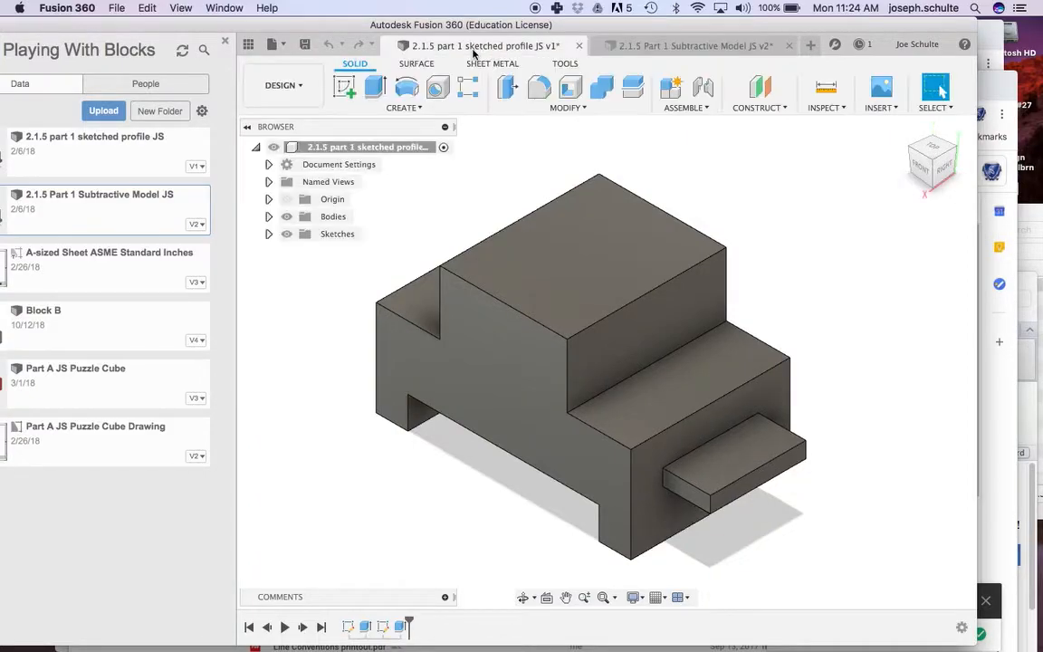
{"action": "left_click", "coordinate": [656, 42]}
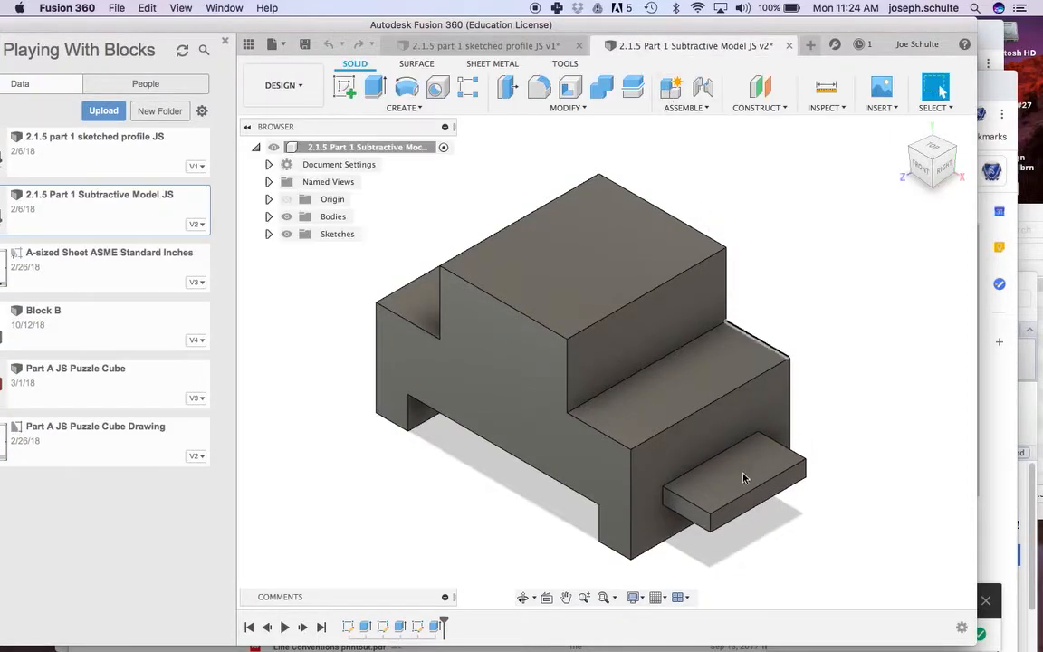
{"action": "left_click", "coordinate": [445, 53]}
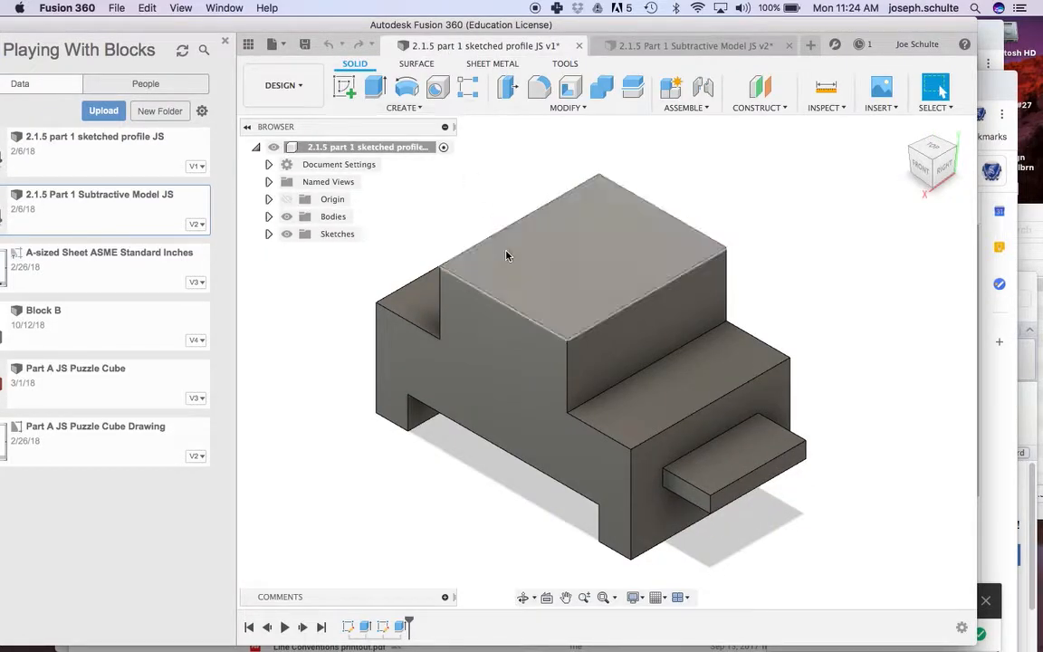
{"action": "left_click", "coordinate": [283, 628]}
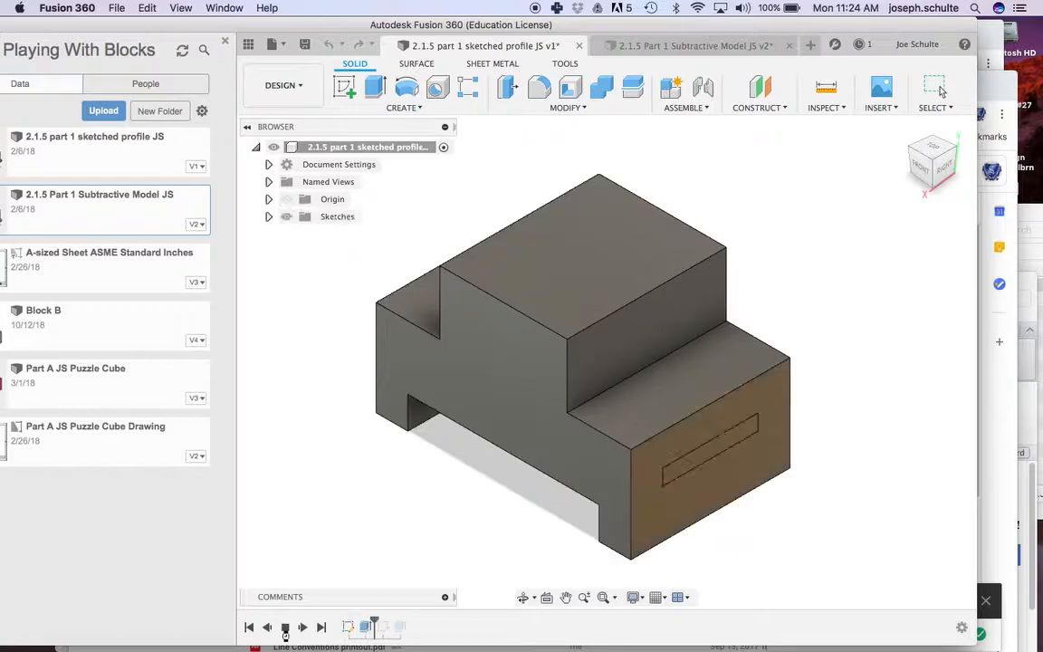
{"action": "left_click", "coordinate": [284, 627]}
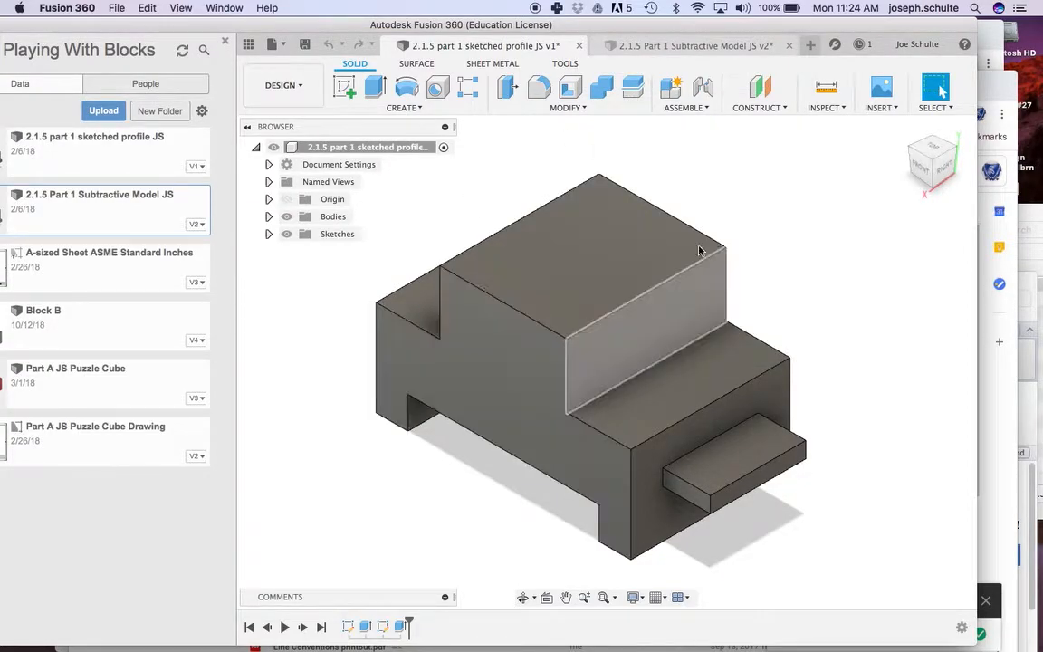
Step: Replay the construction history of the 2.1.5 Part 1 Subtractive Model and return to the sketched profile design
{"action": "left_click", "coordinate": [681, 47]}
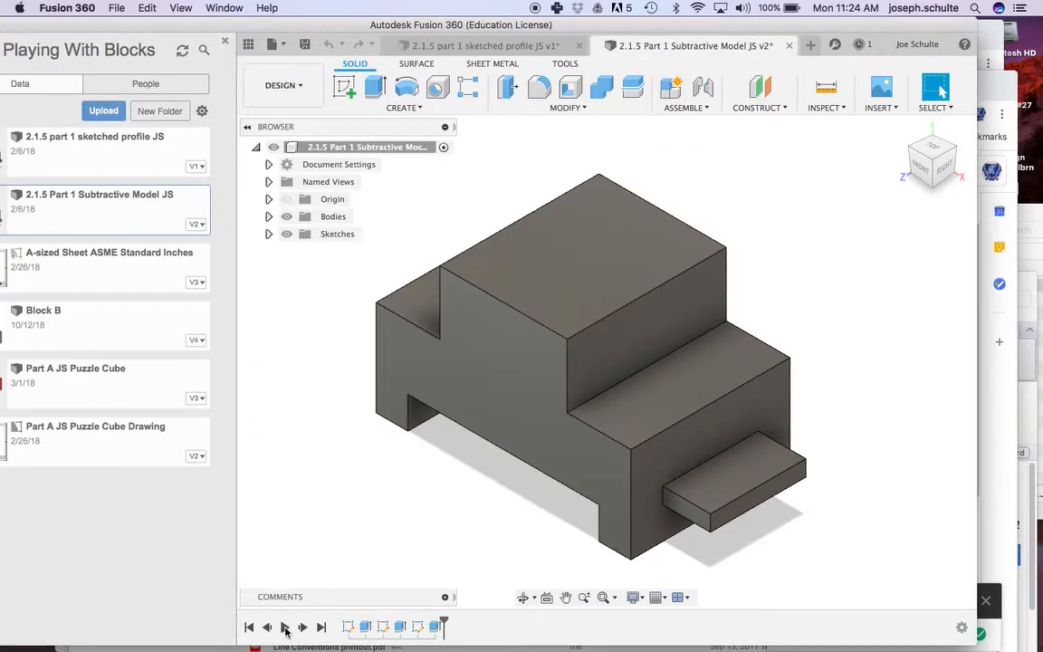
{"action": "left_click", "coordinate": [285, 627]}
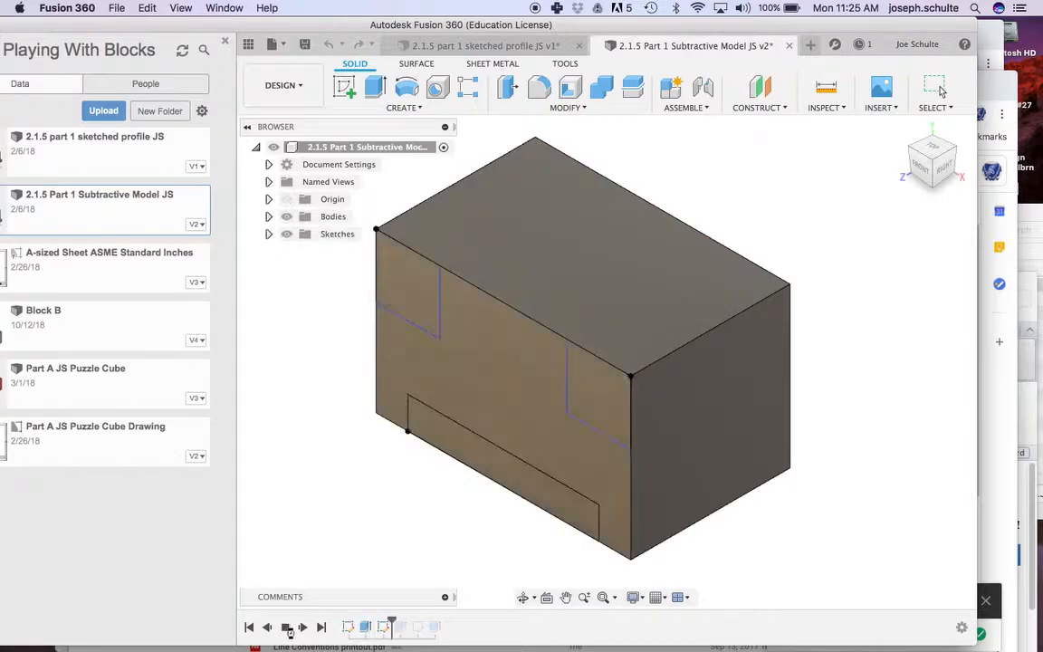
{"action": "left_click", "coordinate": [286, 628]}
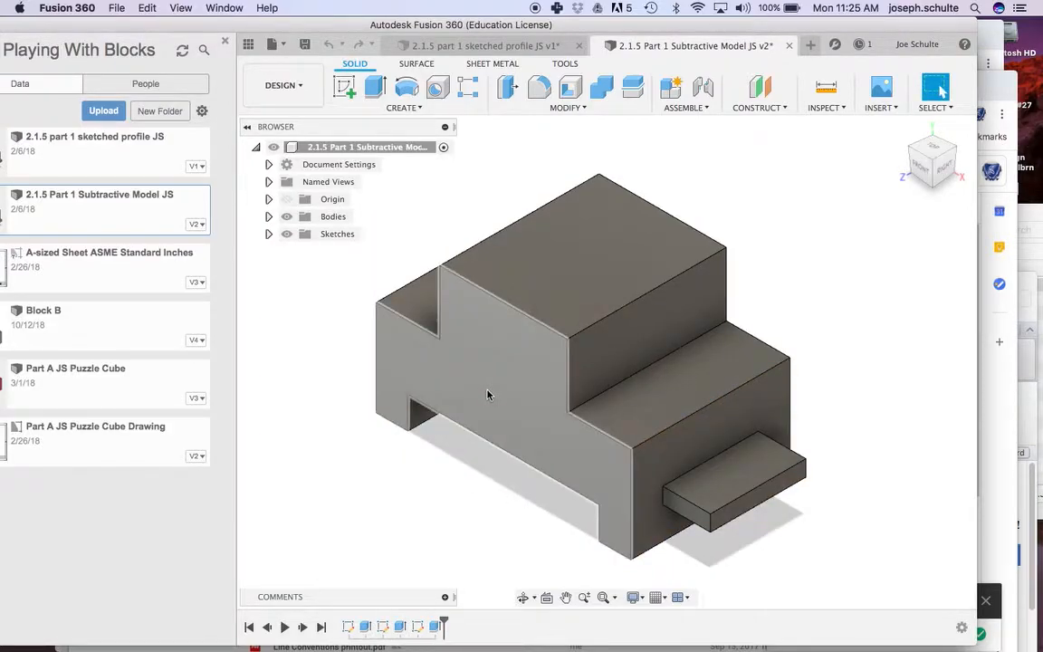
{"action": "left_click", "coordinate": [485, 48]}
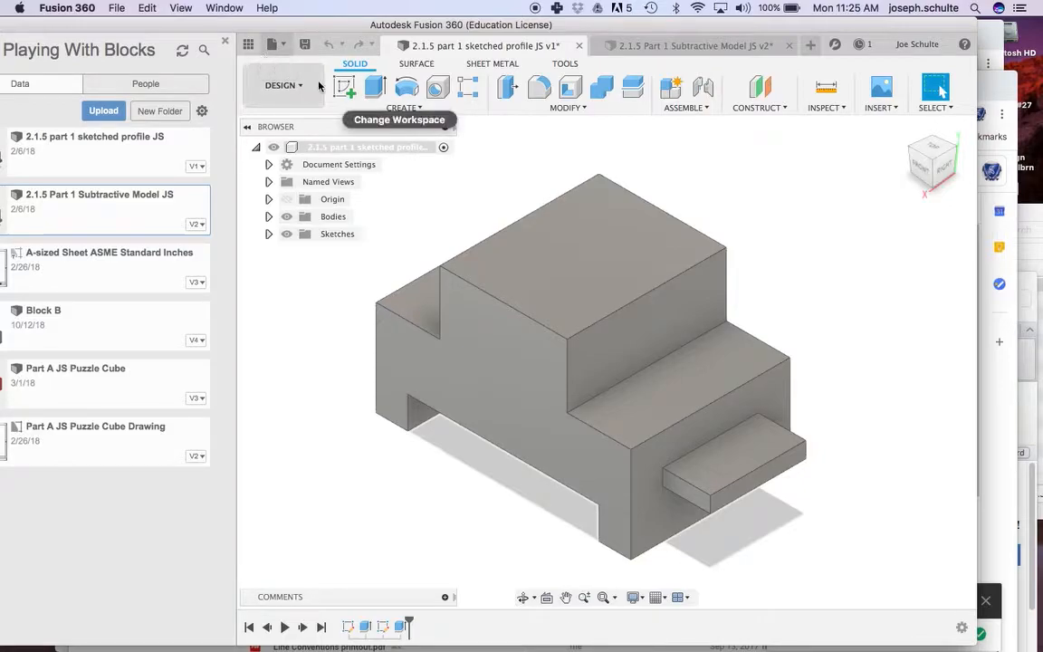
Step: Create a new design and start a sketch on the vertical front plane
{"action": "left_click", "coordinate": [273, 44]}
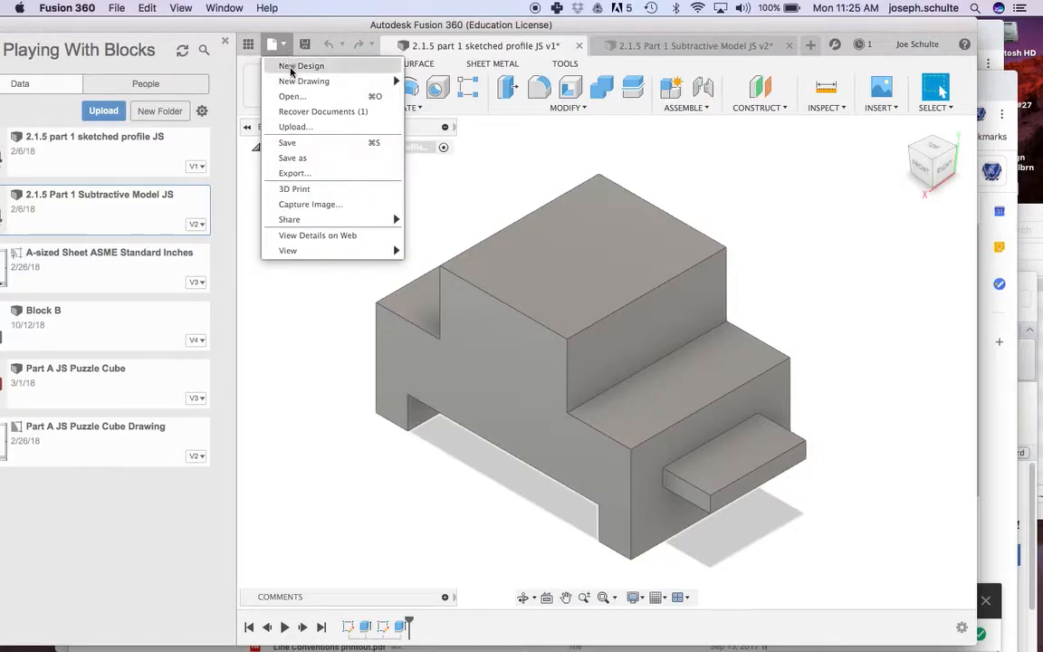
{"action": "left_click", "coordinate": [295, 66]}
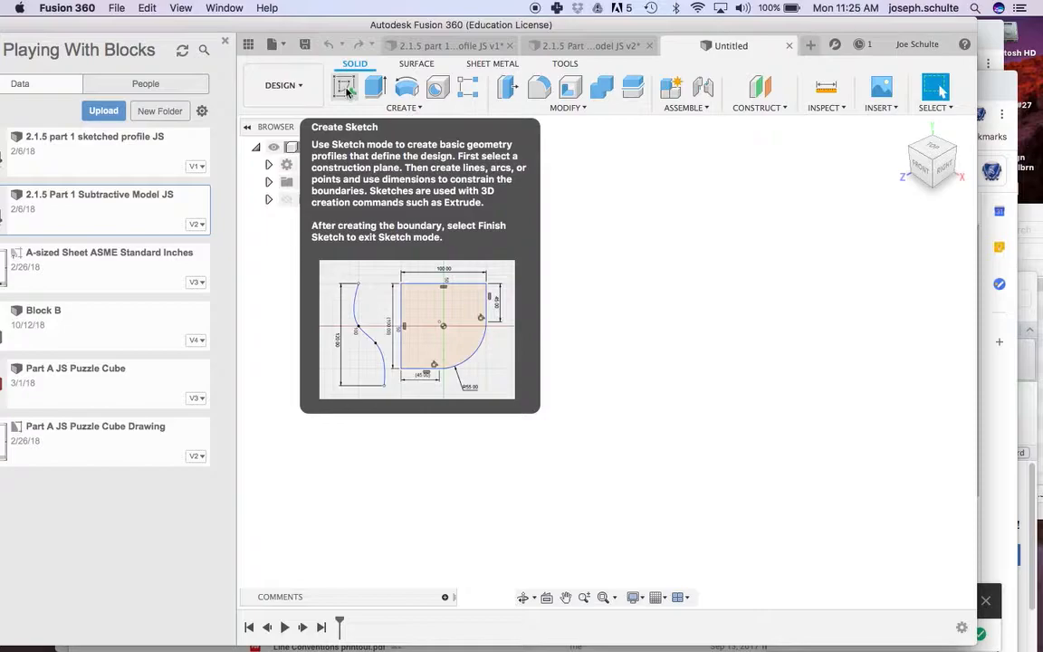
{"action": "left_click", "coordinate": [345, 90]}
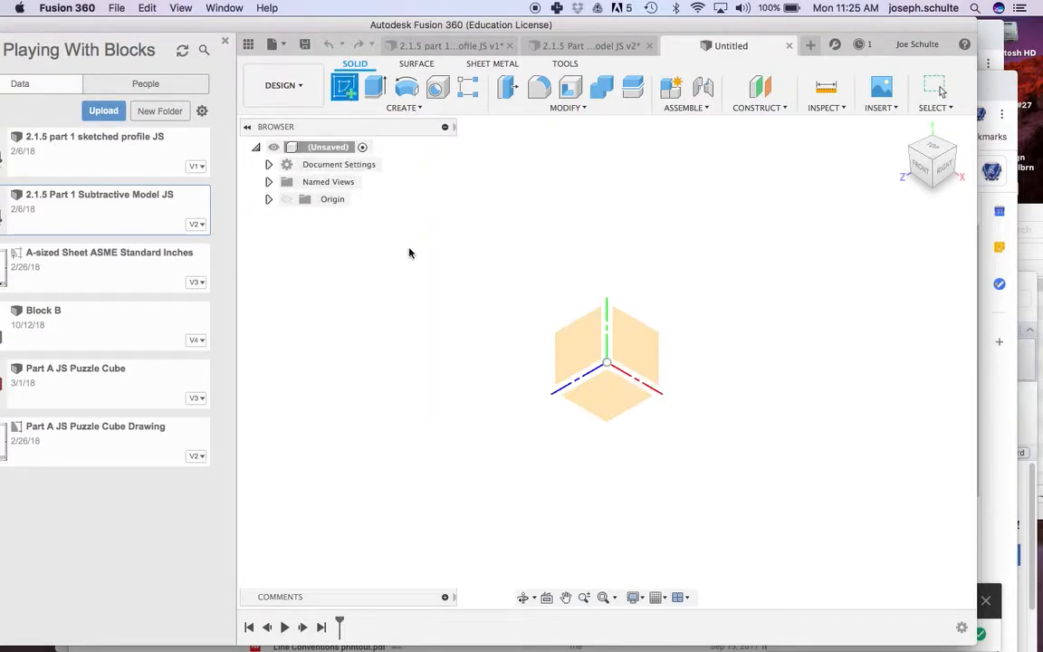
{"action": "left_click", "coordinate": [640, 342]}
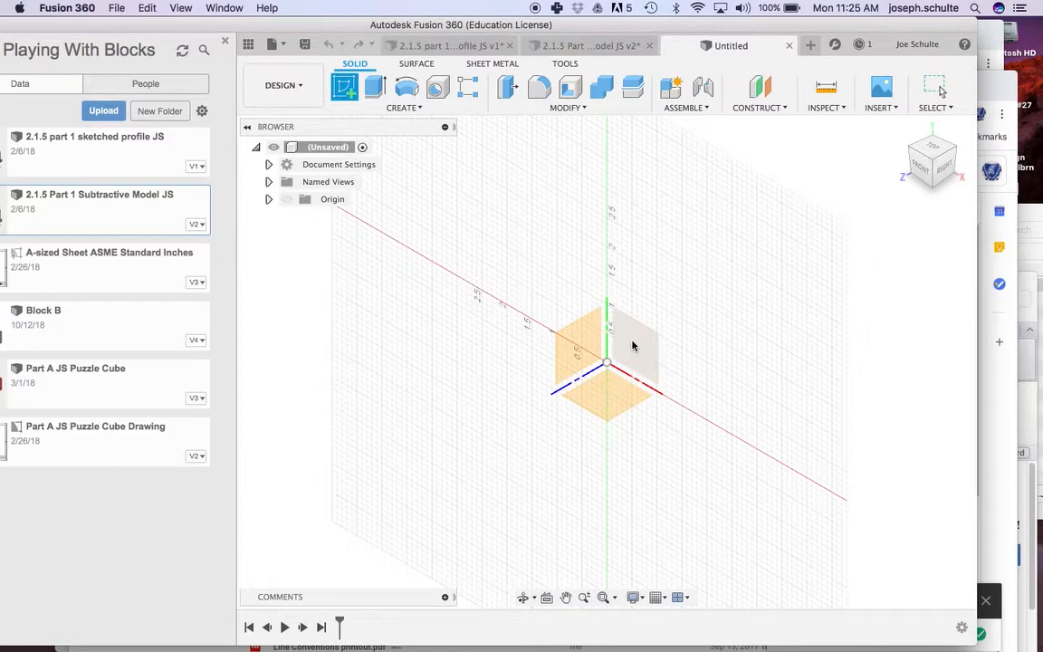
{"action": "left_click", "coordinate": [635, 344]}
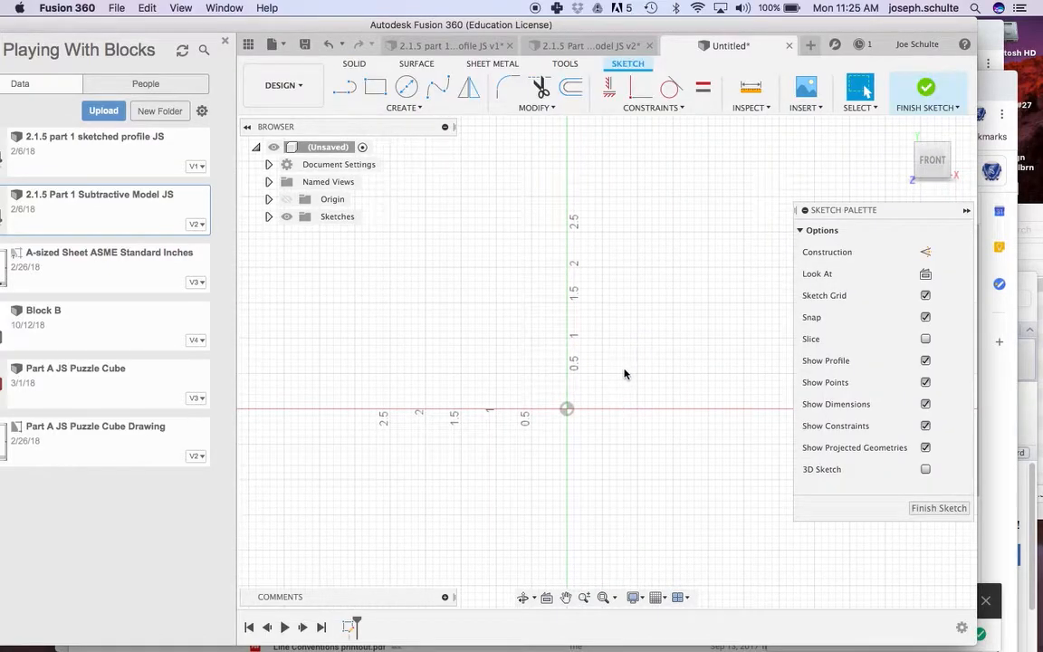
{"action": "scroll", "coordinate": [627, 372], "scroll_direction": "up", "scroll_amount": 3}
{"action": "scroll", "coordinate": [628, 370], "scroll_direction": "down", "scroll_amount": 6}
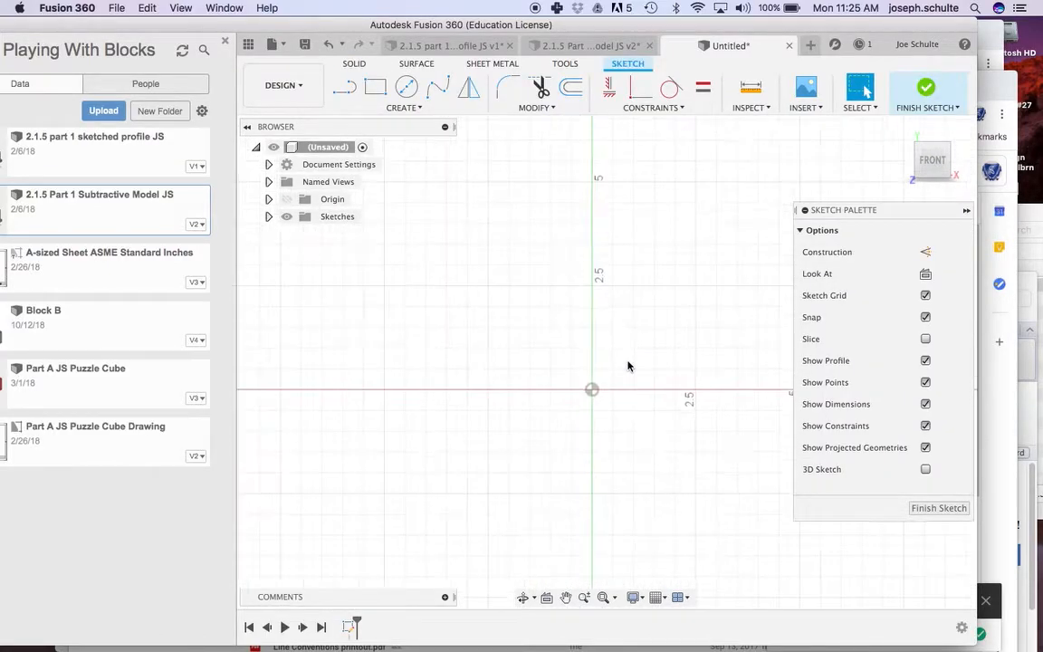
{"action": "middle_click_drag", "start_coordinate": [628, 366], "coordinate": [519, 385]}
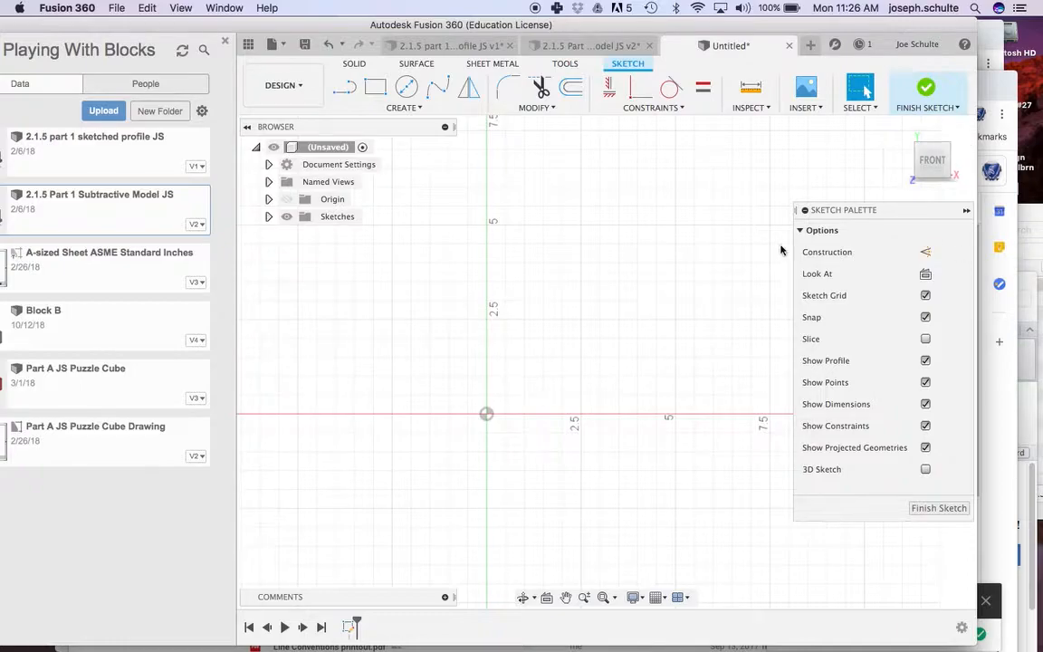
{"action": "scroll", "coordinate": [542, 394], "scroll_direction": "down", "scroll_amount": 5}
{"action": "scroll", "coordinate": [570, 362], "scroll_direction": "down", "scroll_amount": 4}
{"action": "mouse_move", "coordinate": [573, 359]}
{"action": "middle_mouse_down"}
{"action": "mouse_move", "coordinate": [568, 372]}
{"action": "mouse_move", "coordinate": [565, 299]}
{"action": "mouse_move", "coordinate": [530, 354]}
{"action": "mouse_move", "coordinate": [545, 391]}
{"action": "mouse_move", "coordinate": [583, 333]}
{"action": "mouse_move", "coordinate": [494, 375]}
{"action": "mouse_move", "coordinate": [541, 344]}
{"action": "mouse_move", "coordinate": [524, 366]}
{"action": "middle_mouse_up"}
{"action": "key", "text": "Escape"}
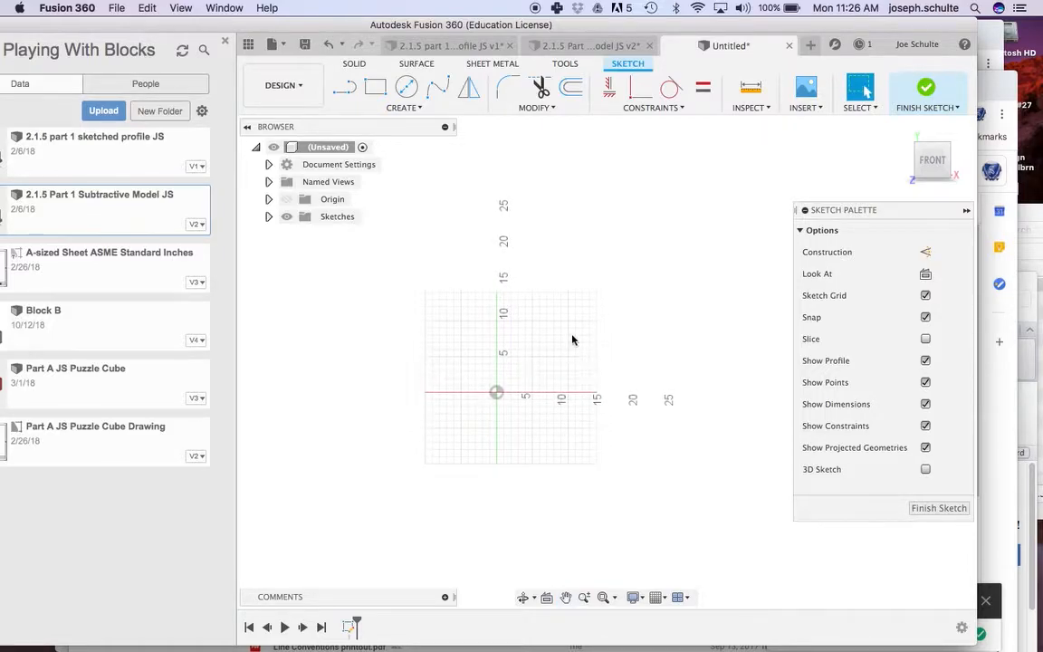
Step: View the Playing with Blocks assignment in Chrome and bring up the 4.1.g.A ModelCreation document in an enlarged Word window
{"action": "mouse_move", "coordinate": [507, 638]}
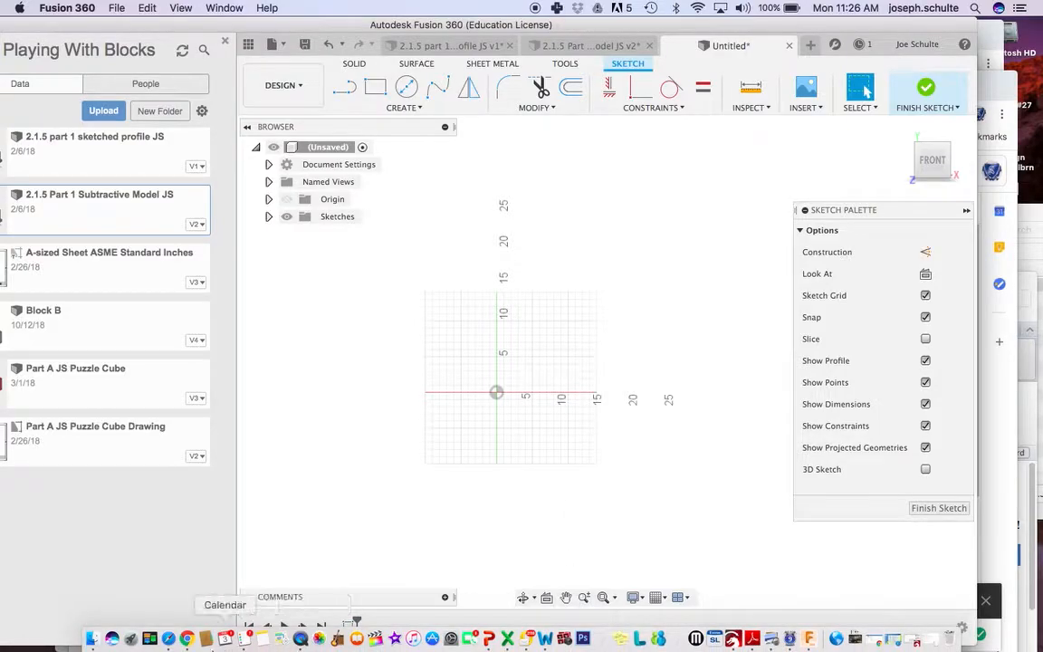
{"action": "left_click", "coordinate": [187, 638]}
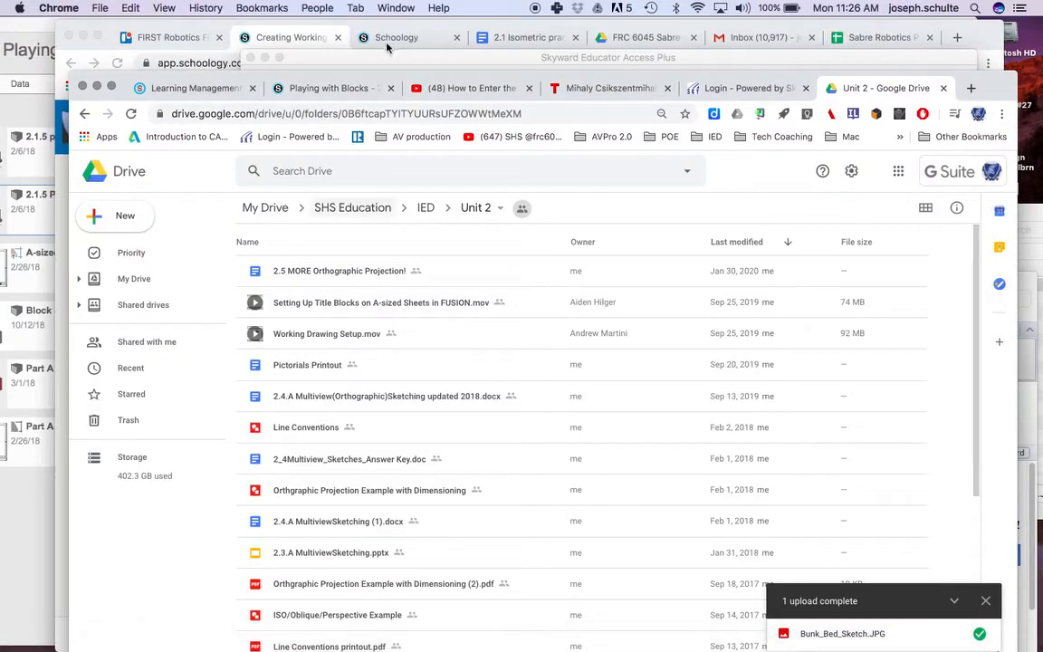
{"action": "left_click", "coordinate": [350, 89]}
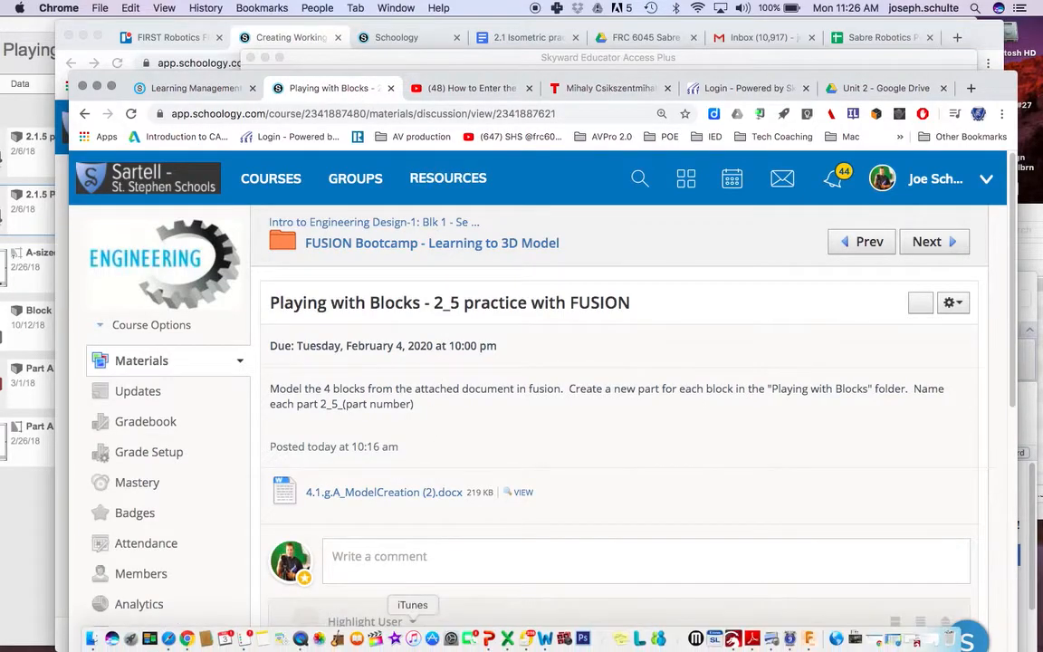
{"action": "left_click", "coordinate": [543, 636]}
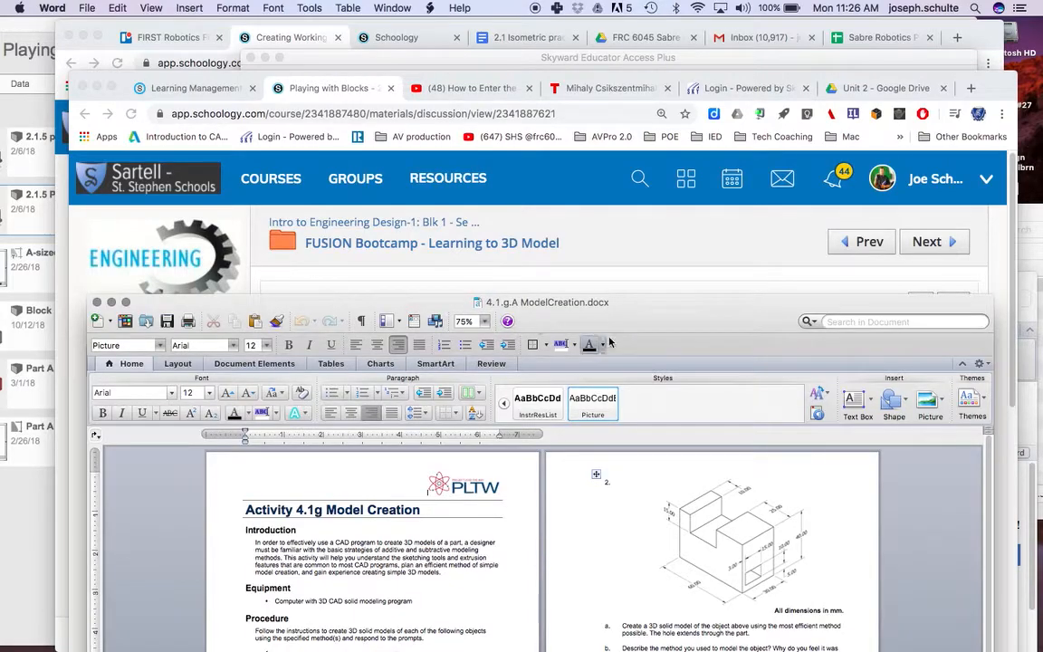
{"action": "double_click", "coordinate": [525, 303]}
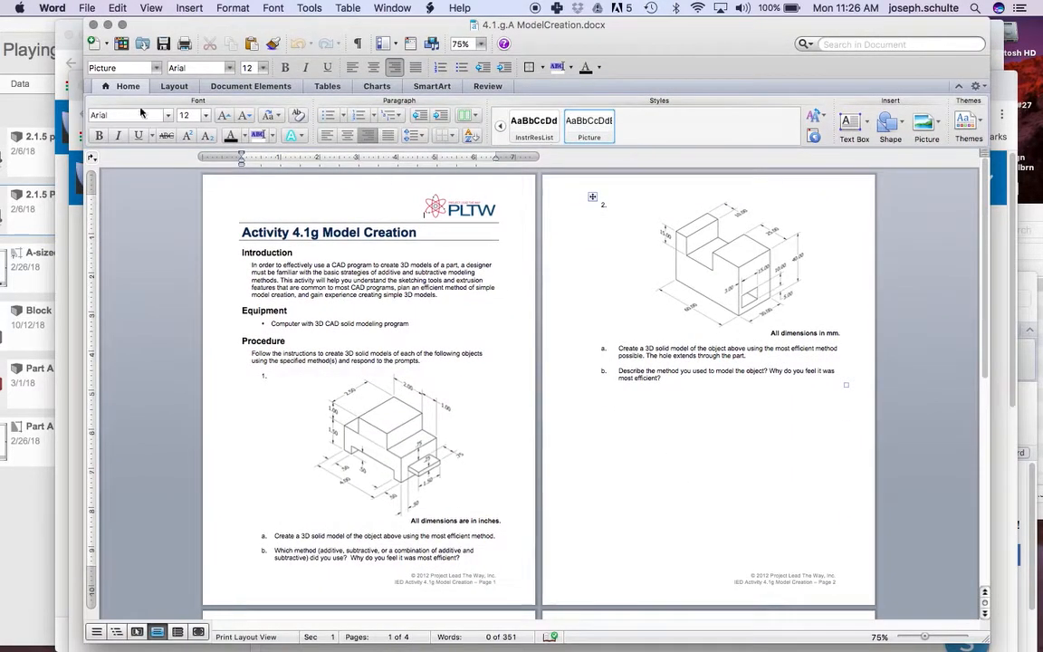
Step: Set the document zoom to 150% and examine the dimensioned drawing of object 1 under Procedure
{"action": "left_click", "coordinate": [480, 44]}
{"action": "left_click", "coordinate": [476, 84]}
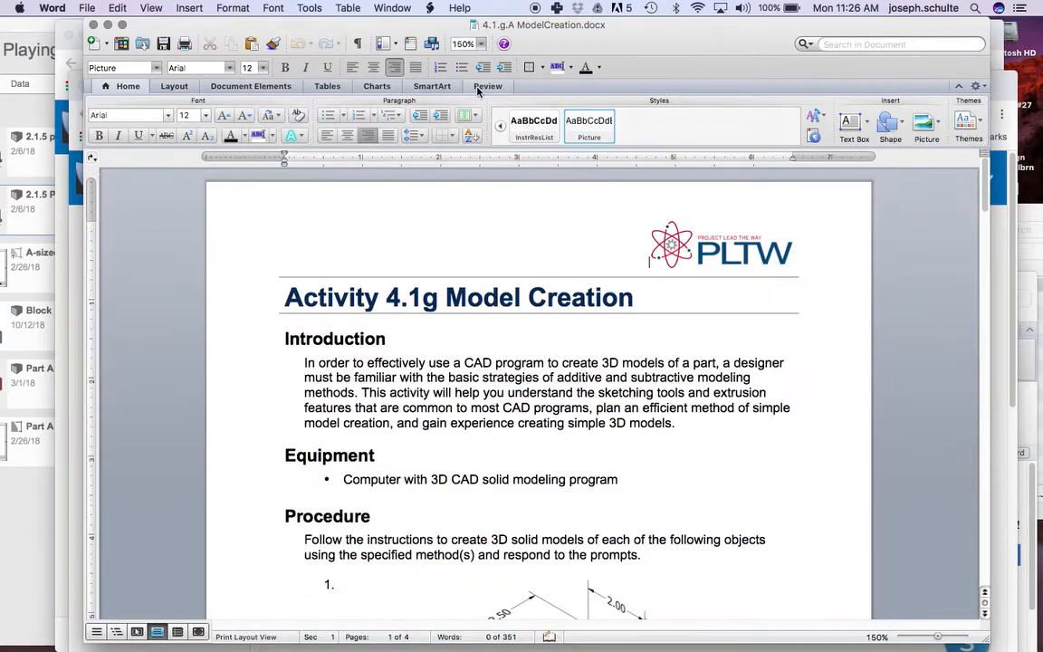
{"action": "scroll", "coordinate": [567, 408], "scroll_direction": "down", "scroll_amount": 2}
{"action": "scroll", "coordinate": [567, 407], "scroll_direction": "down", "scroll_amount": 6}
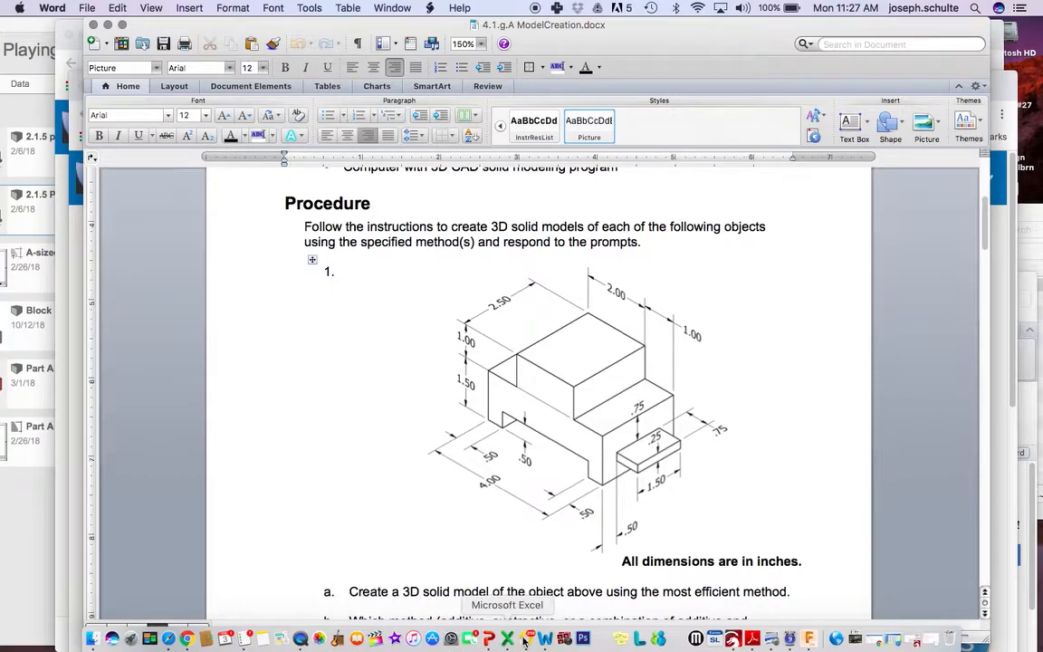
Step: Switch back to Fusion 360 and draw a 1 in vertical line upward from the sketch origin
{"action": "left_click", "coordinate": [730, 578]}
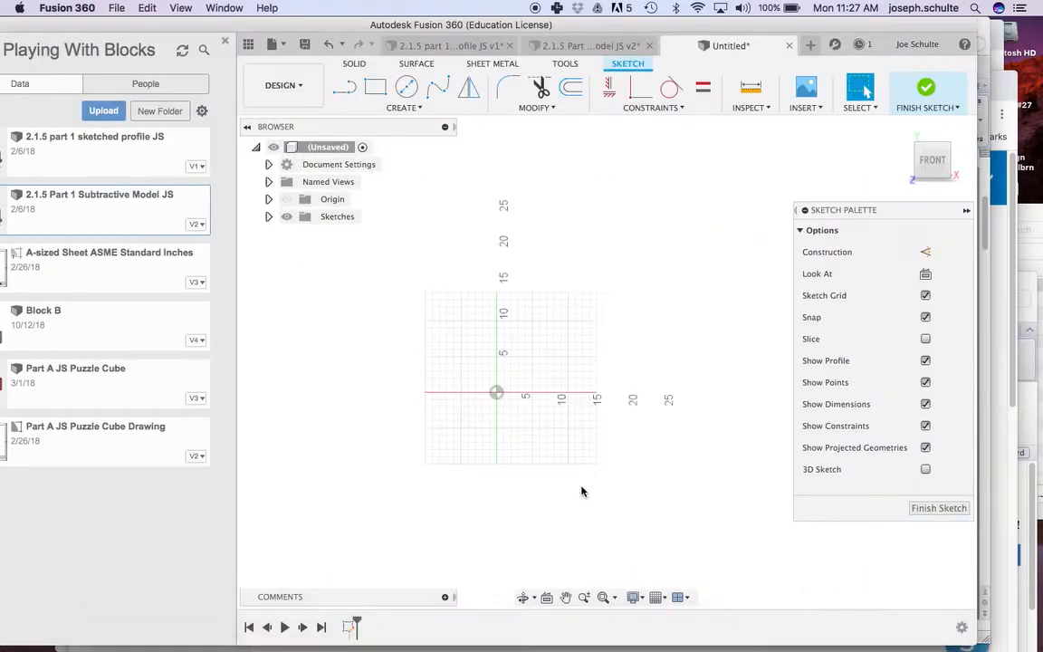
{"action": "left_click", "coordinate": [344, 90]}
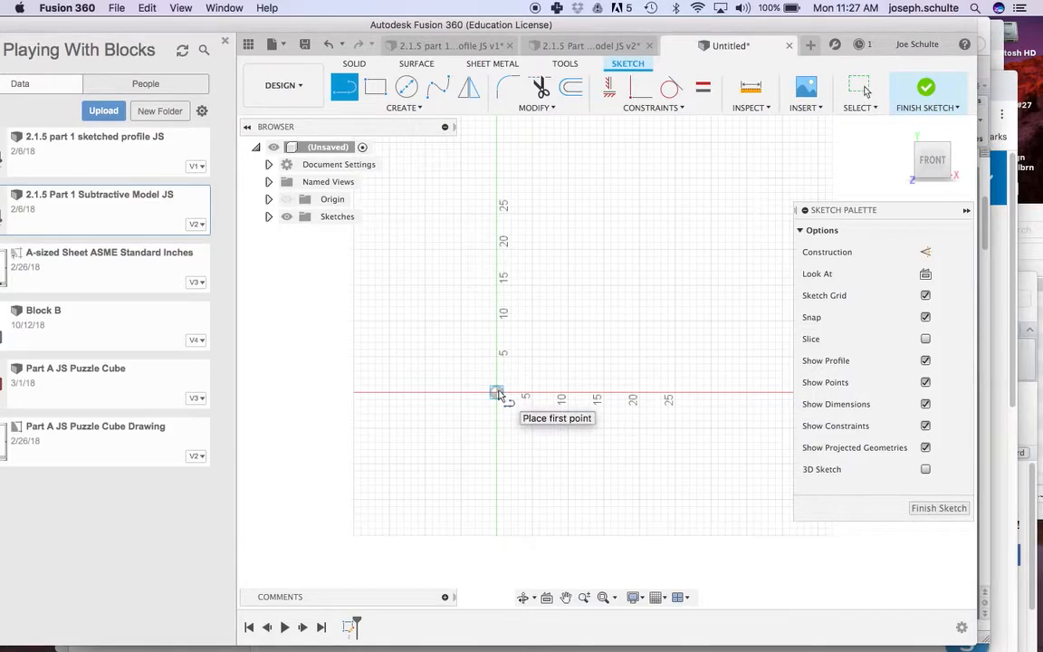
{"action": "left_click", "coordinate": [497, 393]}
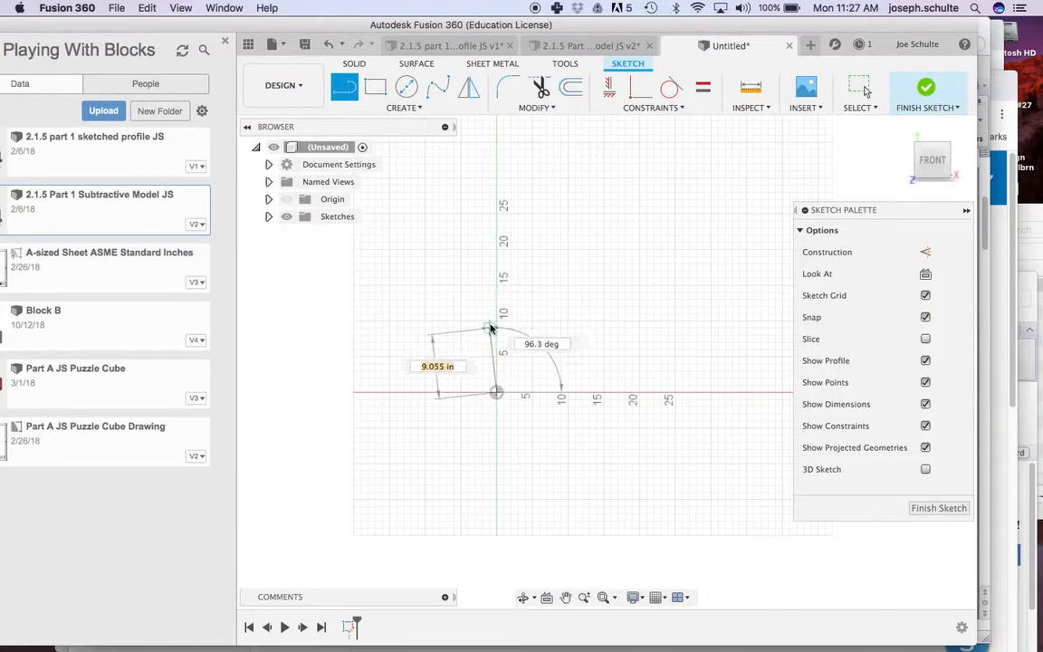
{"action": "scroll", "coordinate": [497, 349], "scroll_direction": "down", "scroll_amount": 1}
{"action": "scroll", "coordinate": [497, 350], "scroll_direction": "up", "scroll_amount": 5}
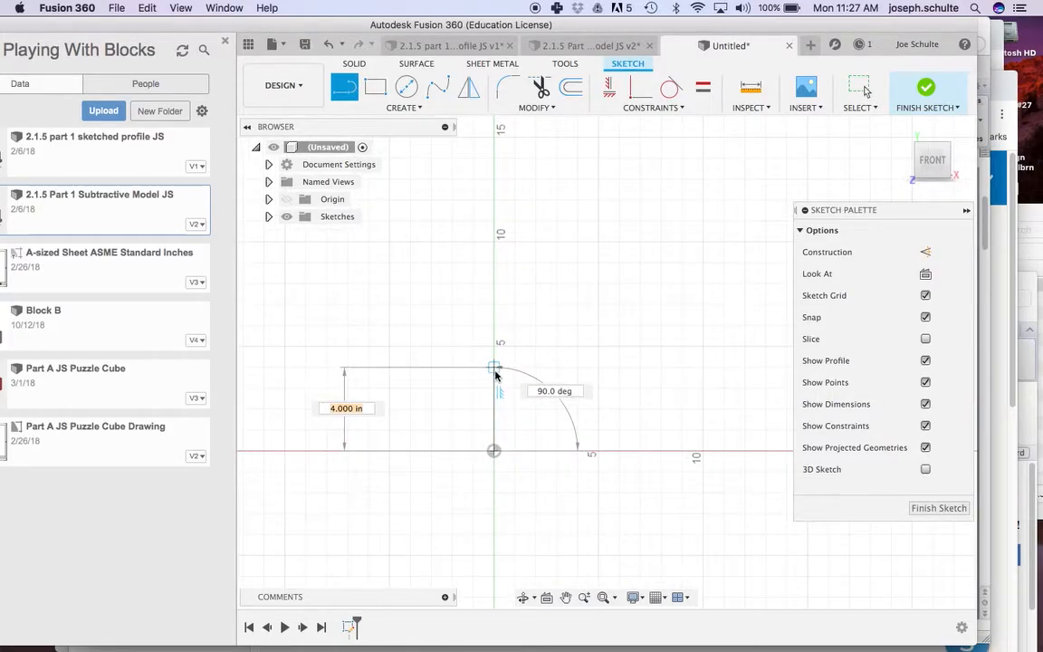
{"action": "type", "text": "1"}
{"action": "key", "text": "Tab"}
{"action": "scroll", "coordinate": [494, 433], "scroll_direction": "up", "scroll_amount": 3}
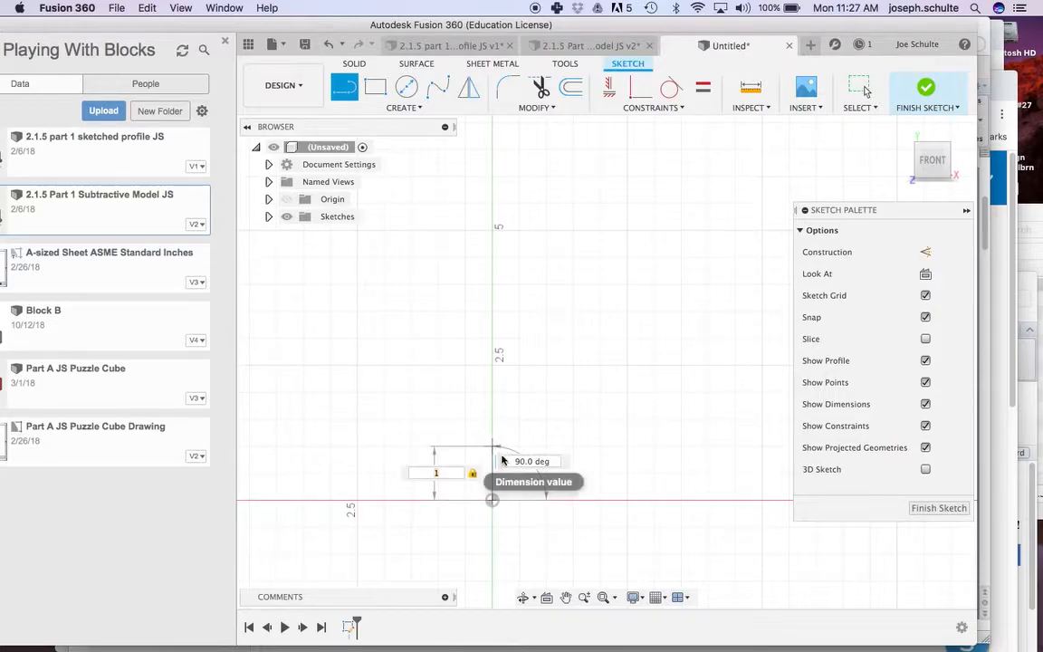
{"action": "left_click", "coordinate": [491, 446]}
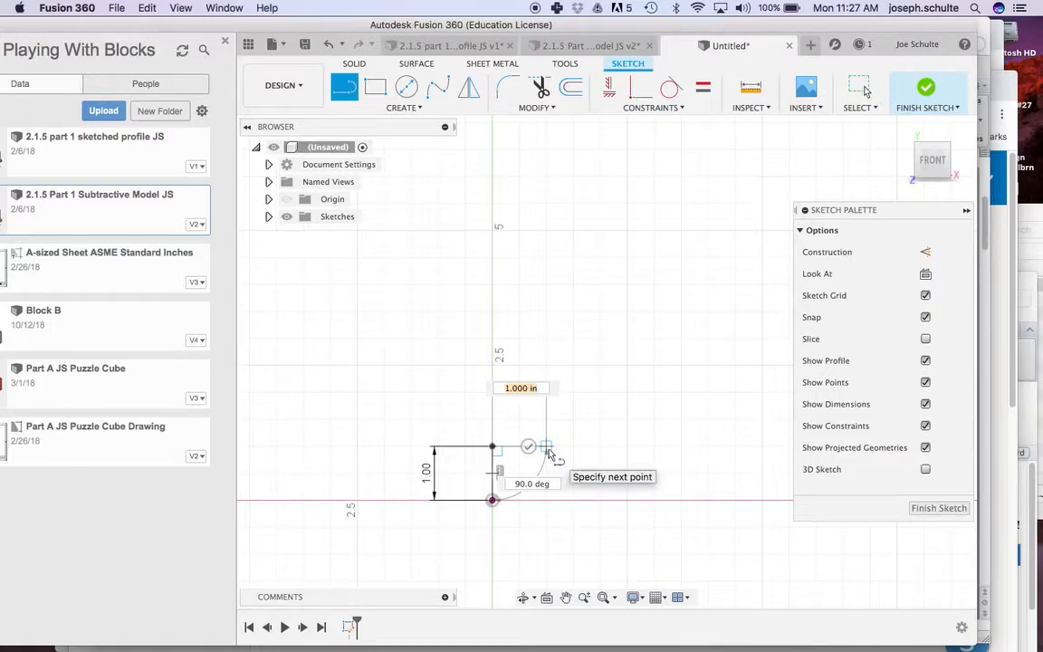
Step: Continue the profile with 1 in steps up both sides, a 2 in wide top, and a final line down to the baseline
{"action": "left_click", "coordinate": [549, 452]}
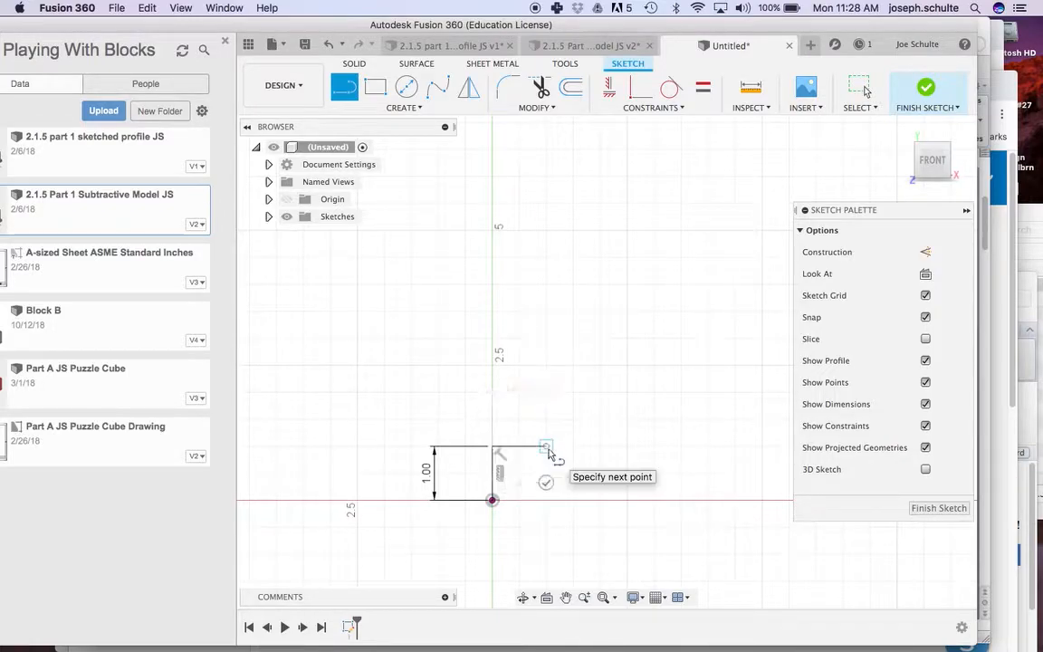
{"action": "left_click", "coordinate": [547, 394]}
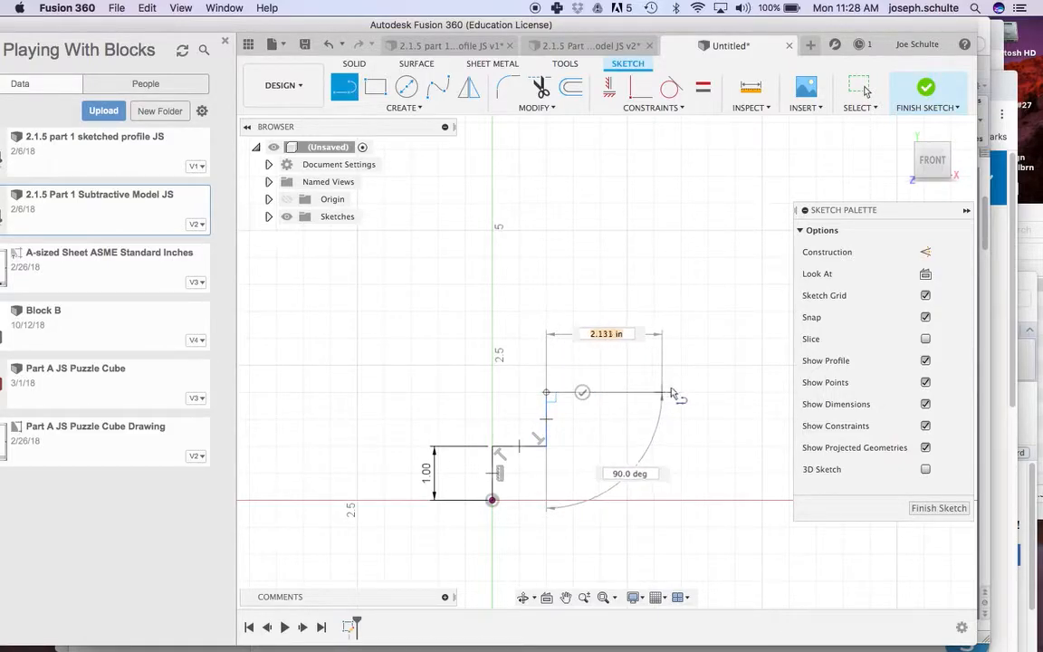
{"action": "type", "text": "2"}
{"action": "key", "text": "Tab"}
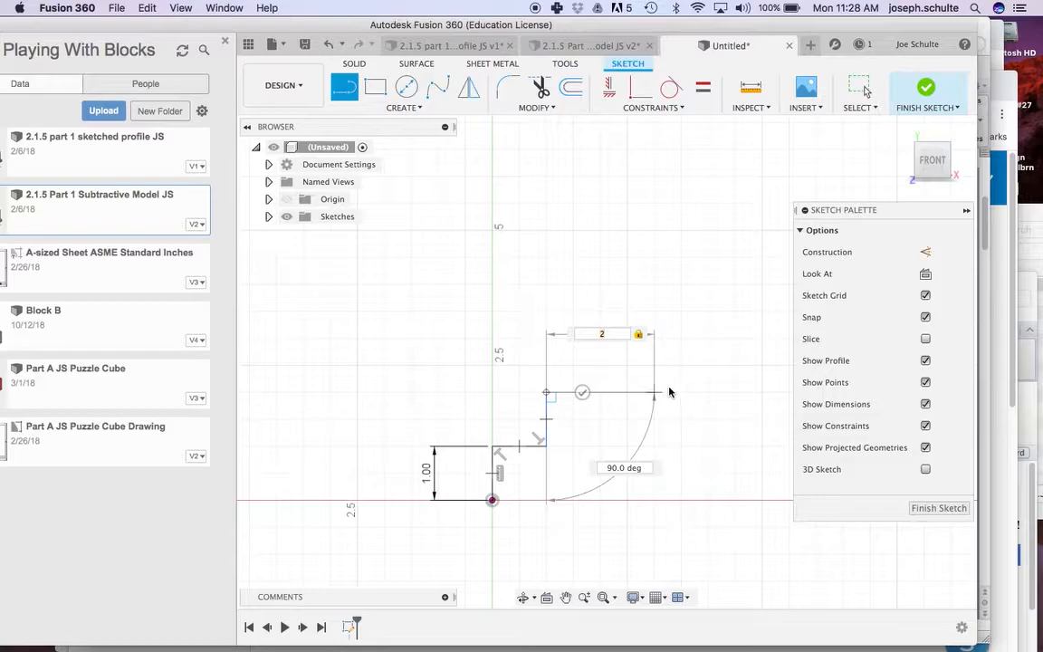
{"action": "left_click", "coordinate": [654, 392]}
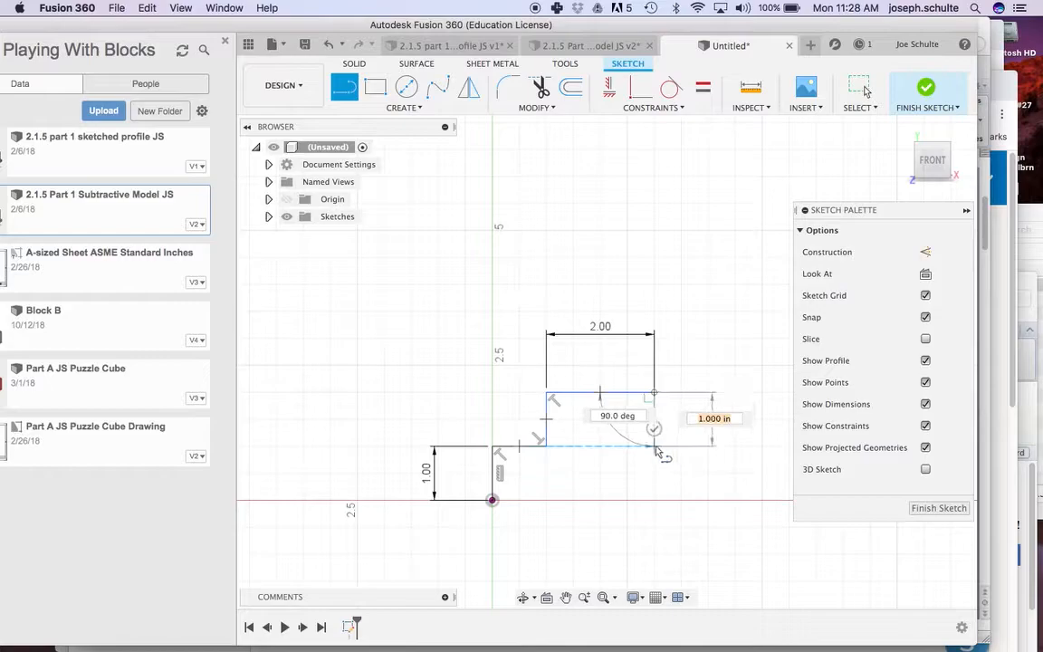
{"action": "left_click", "coordinate": [653, 447]}
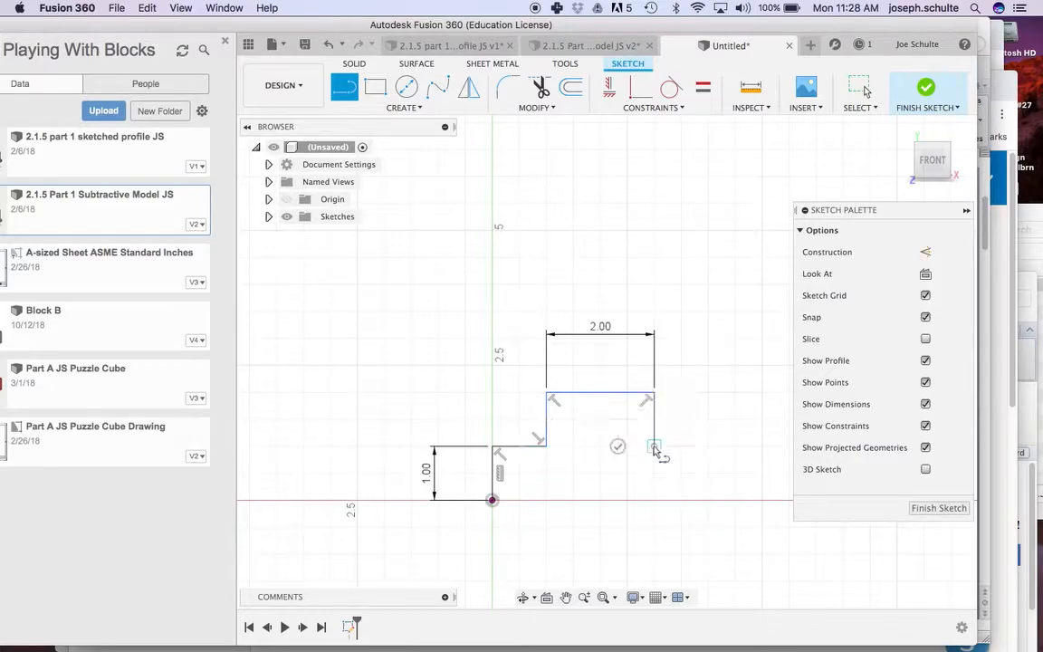
{"action": "left_click", "coordinate": [709, 446]}
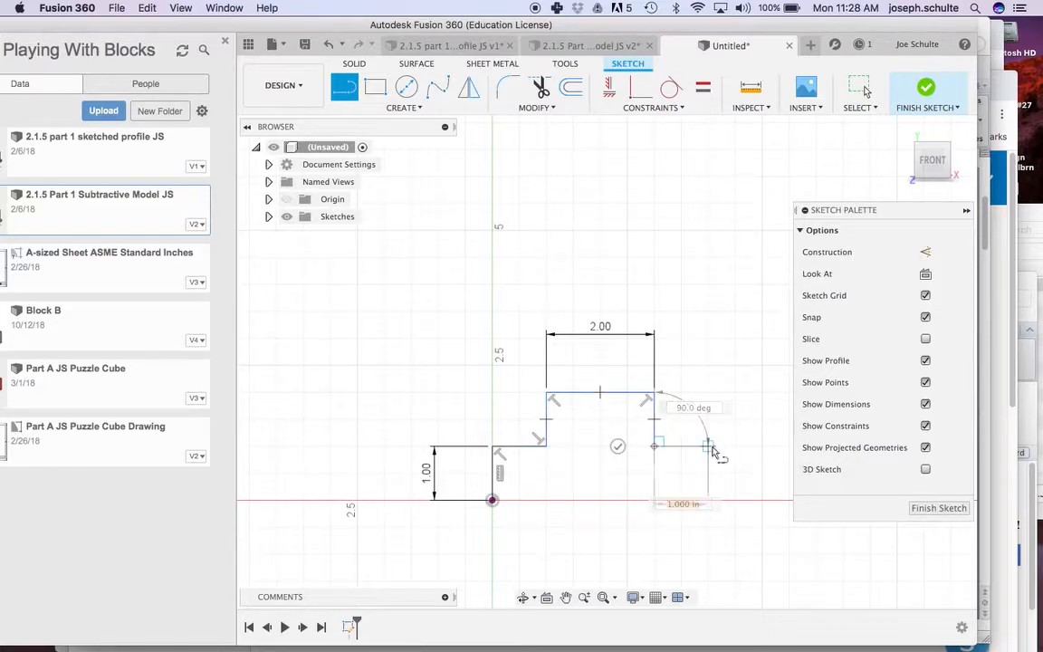
{"action": "left_click", "coordinate": [708, 500]}
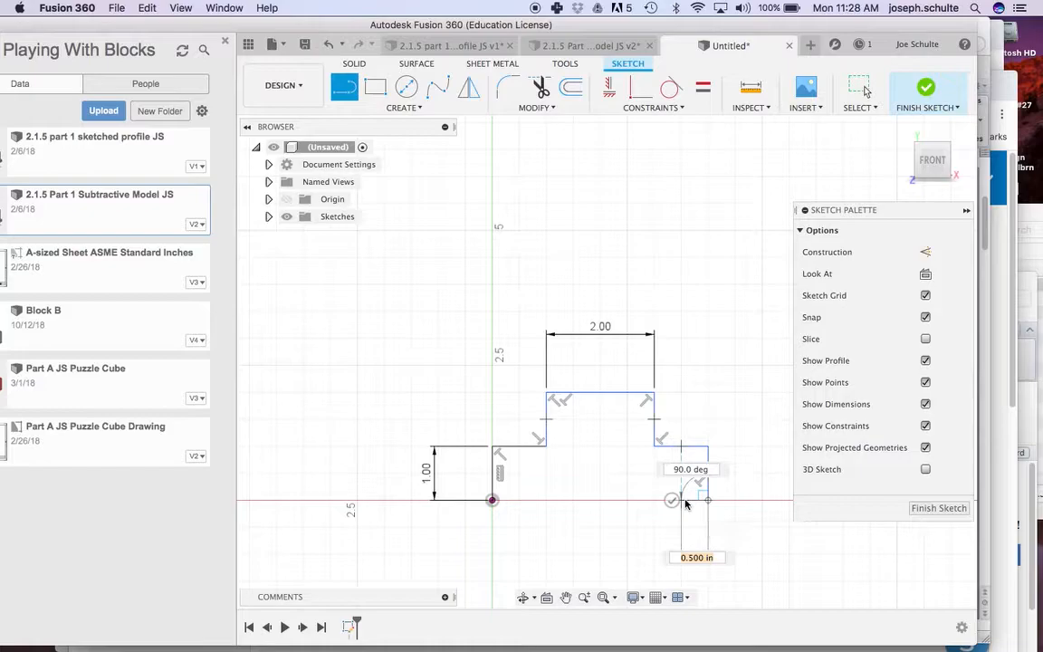
Step: Close the profile at the origin with 0.5 in wide feet and a notch 0.5 in deep and 3 in wide along the underside
{"action": "left_click", "coordinate": [682, 501]}
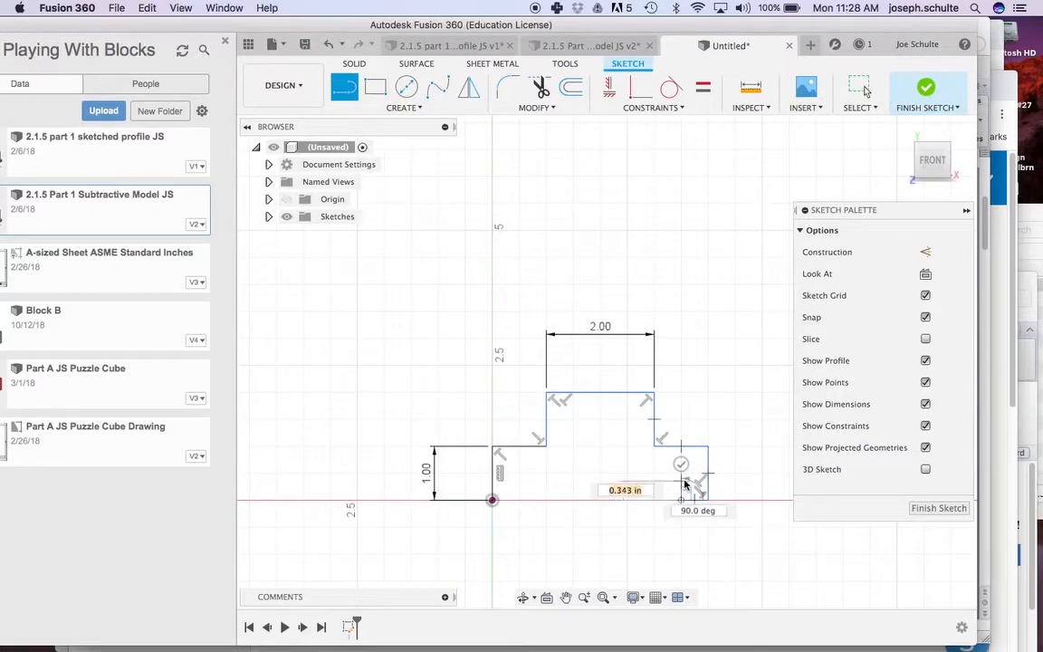
{"action": "left_click", "coordinate": [681, 473]}
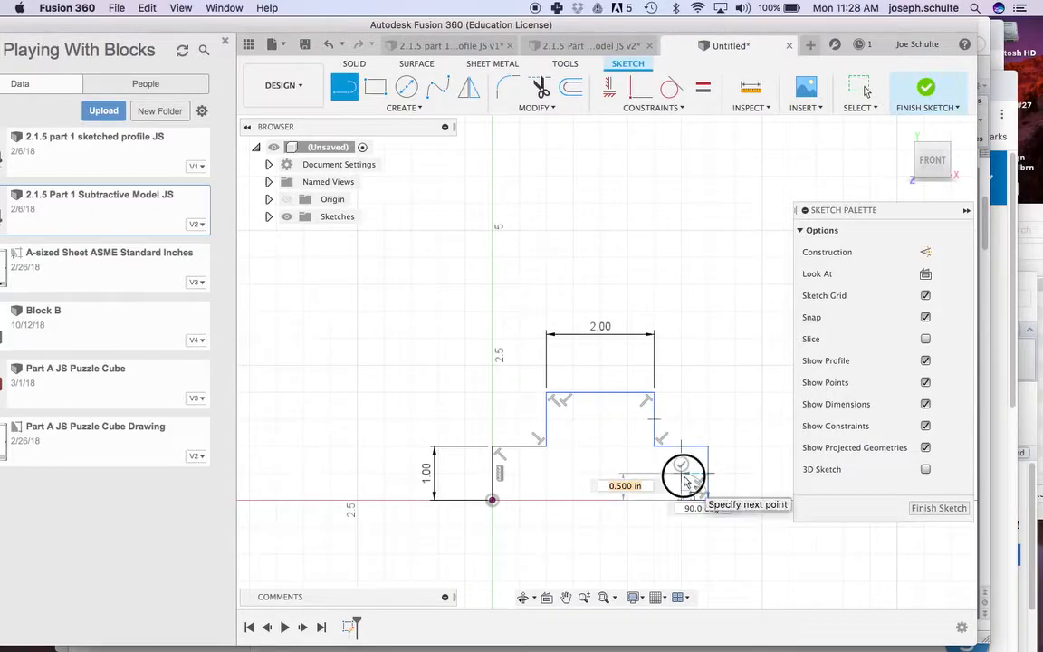
{"action": "left_click", "coordinate": [521, 478]}
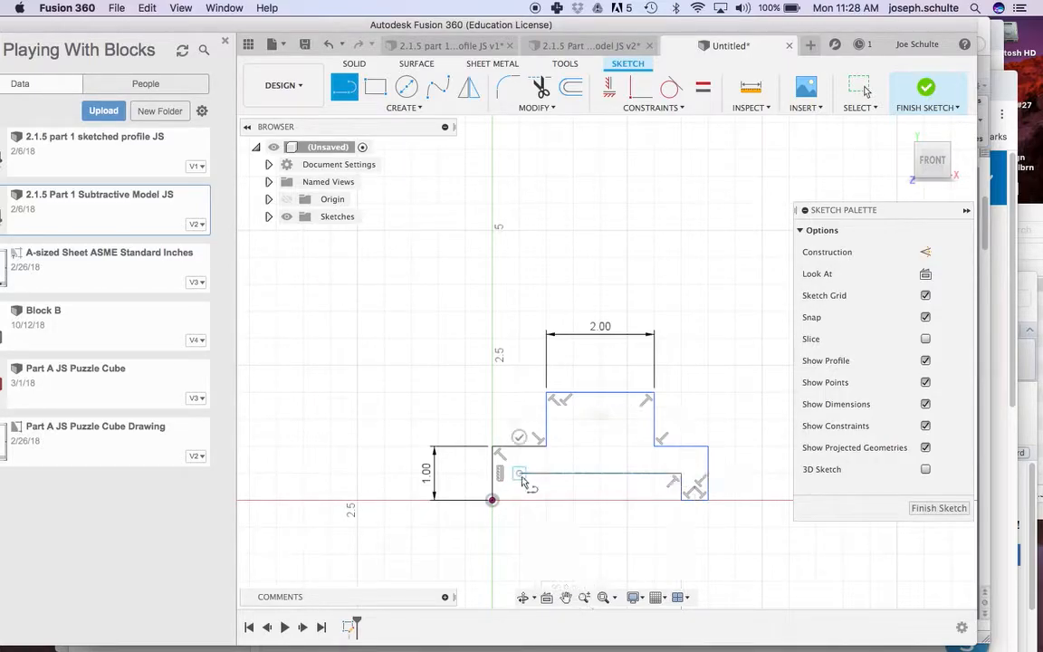
{"action": "left_click", "coordinate": [522, 502]}
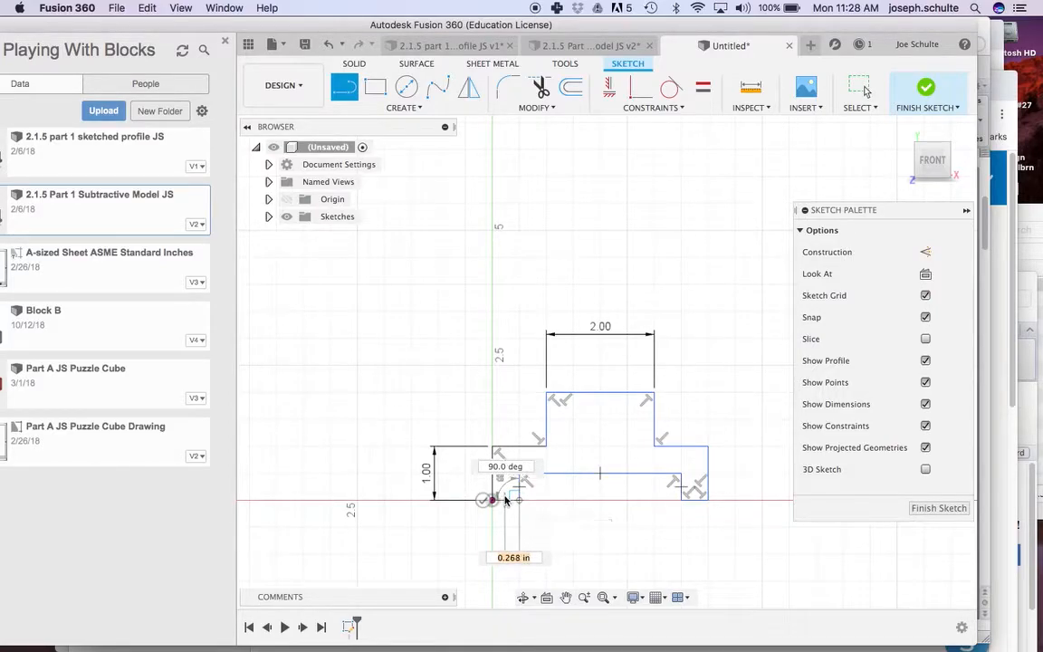
{"action": "left_click", "coordinate": [493, 500]}
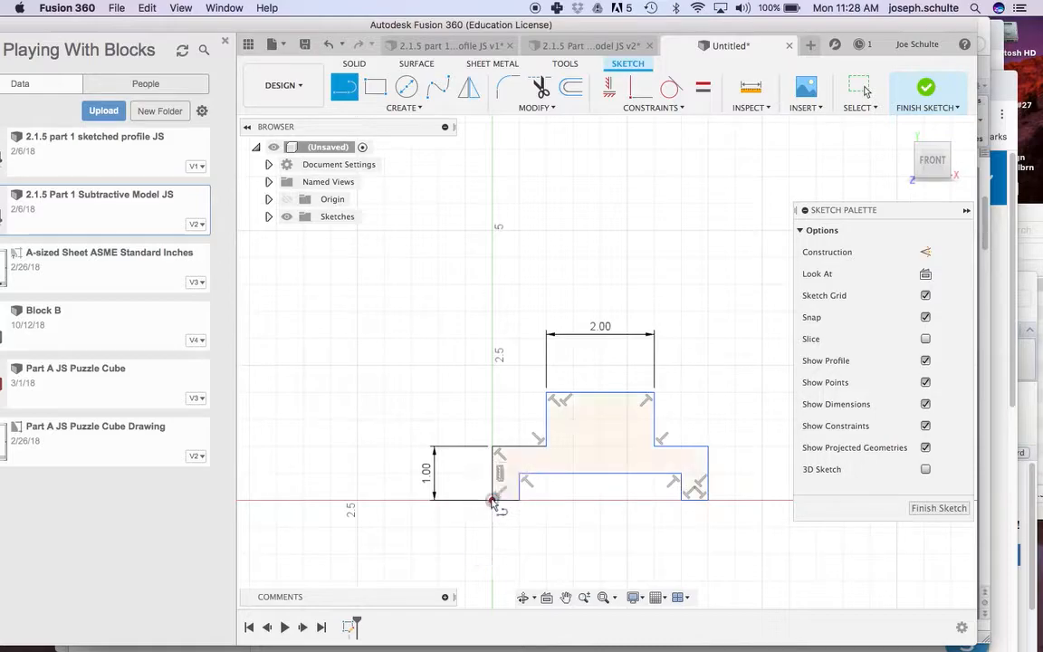
Step: Check the closed profile against the dimensioned drawing of object 1 in Word and return to Fusion 360
{"action": "scroll", "coordinate": [496, 496], "scroll_direction": "down", "scroll_amount": 2}
{"action": "scroll", "coordinate": [531, 477], "scroll_direction": "up", "scroll_amount": 5}
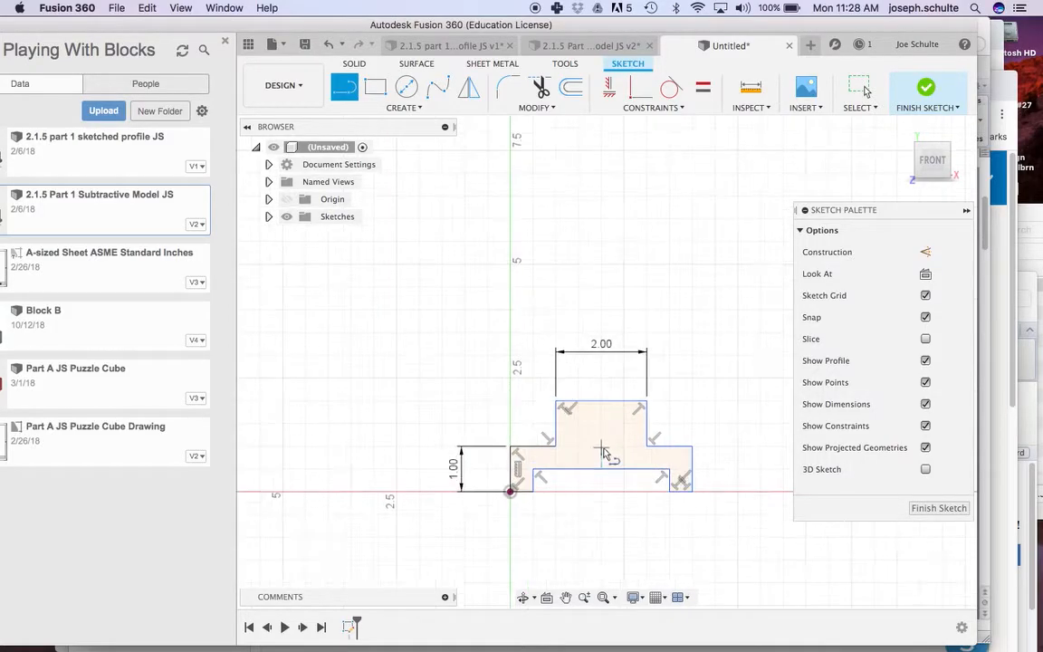
{"action": "scroll", "coordinate": [605, 460], "scroll_direction": "up", "scroll_amount": 3}
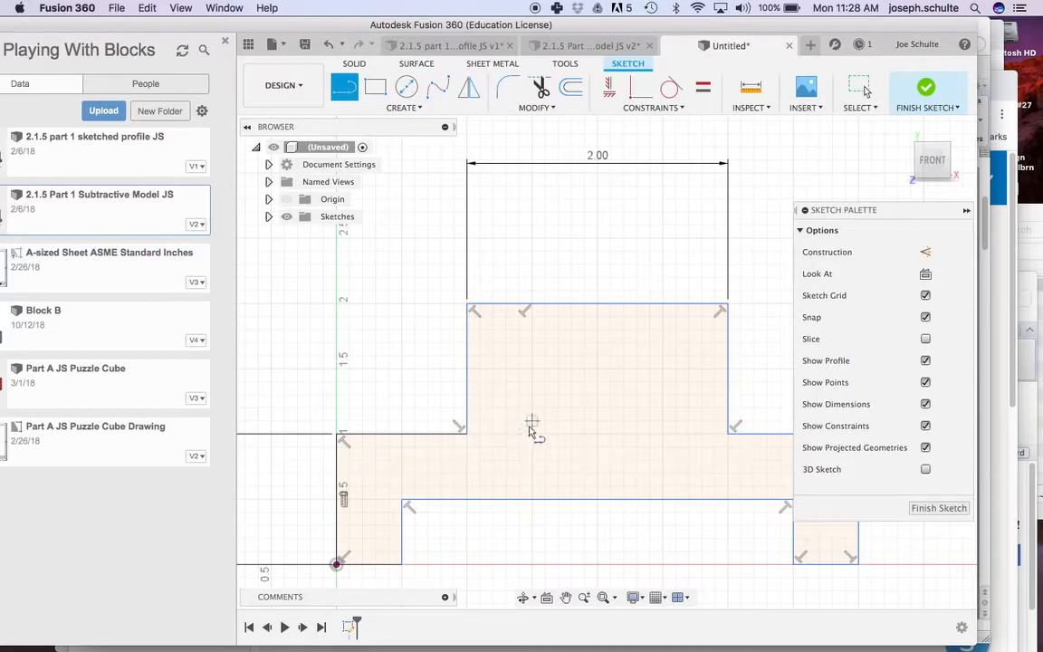
{"action": "scroll", "coordinate": [531, 425], "scroll_direction": "down", "scroll_amount": 4}
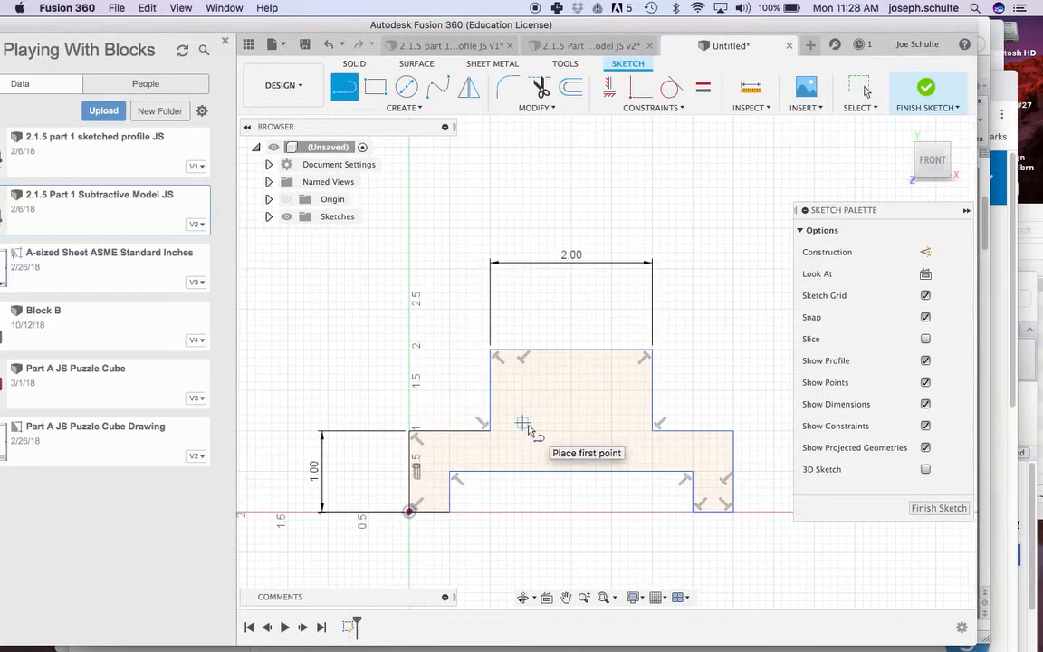
{"action": "mouse_move", "coordinate": [601, 647]}
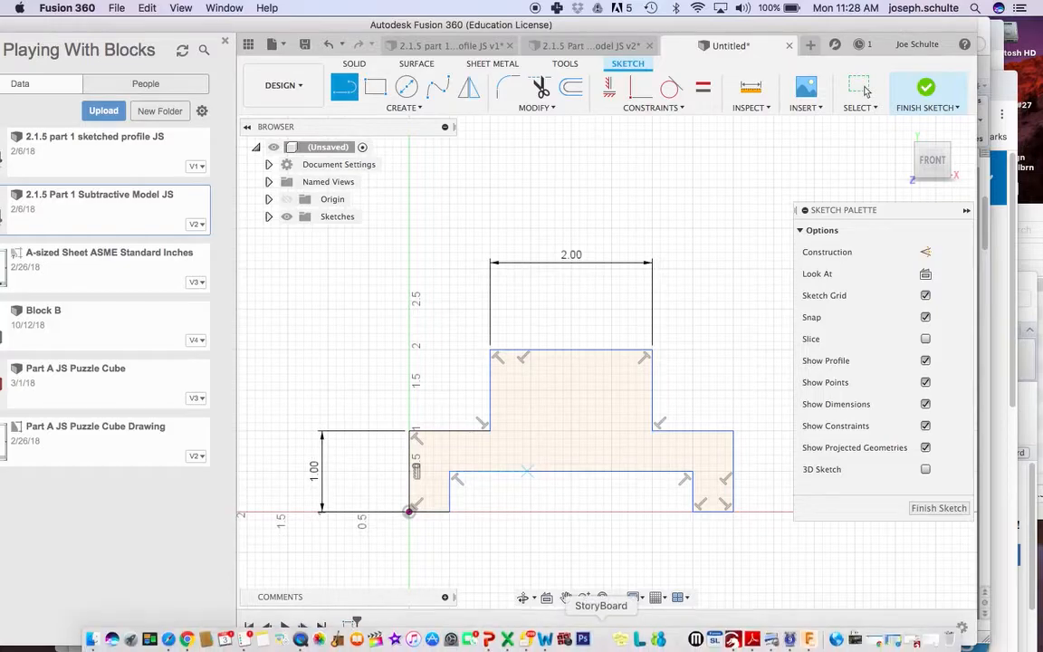
{"action": "left_click", "coordinate": [545, 639]}
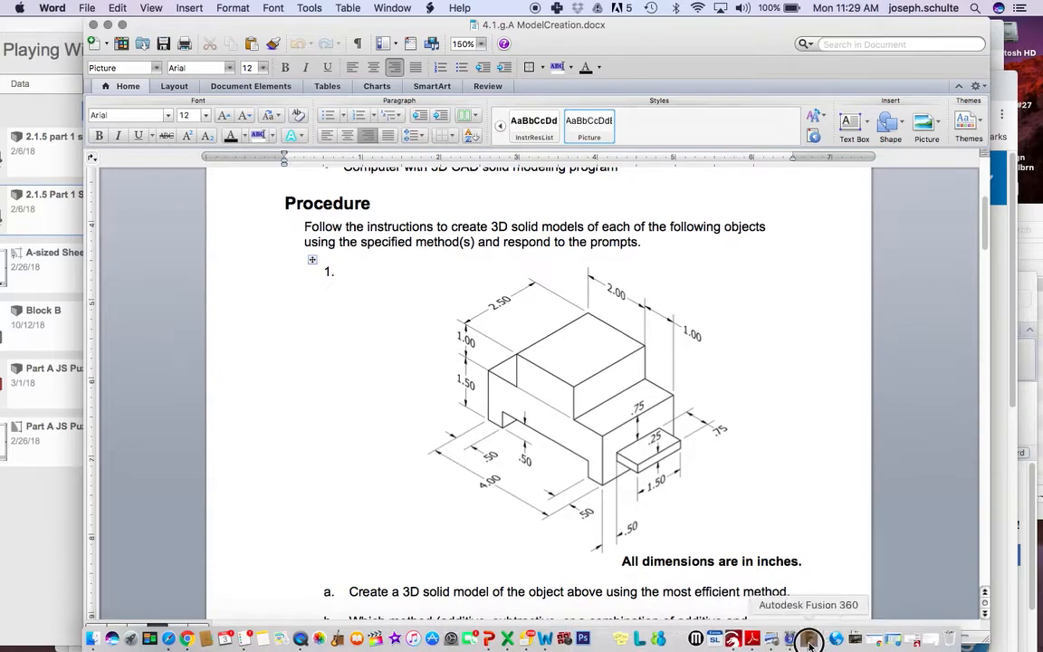
{"action": "left_click", "coordinate": [801, 623]}
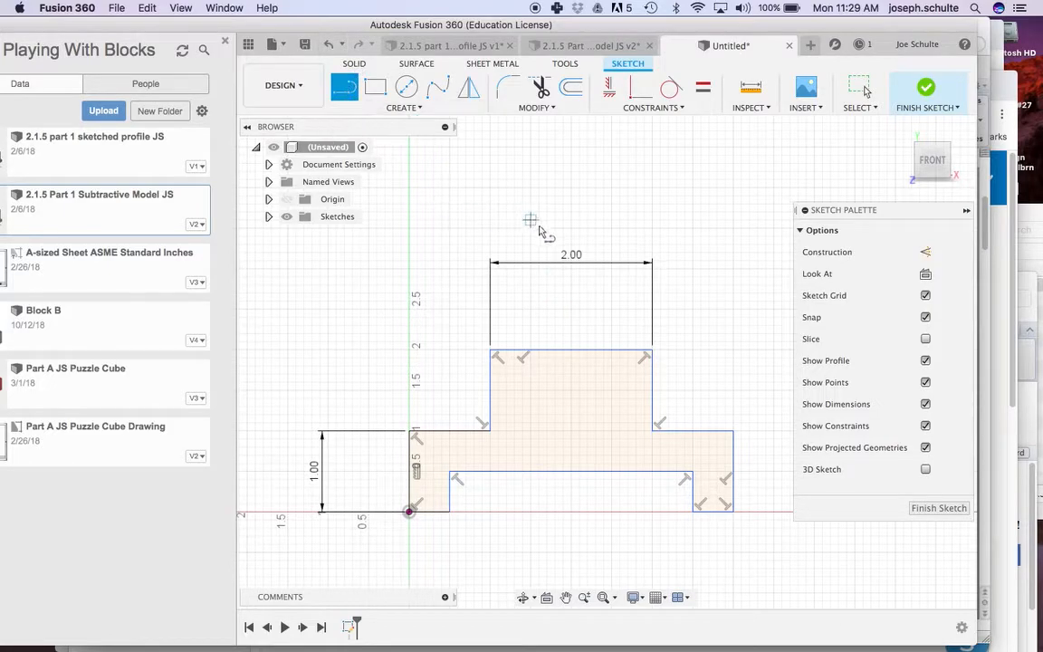
Step: Leave the Line tool and set the height of the profile's left outer edge to 1.5 in
{"action": "key", "text": "Escape"}
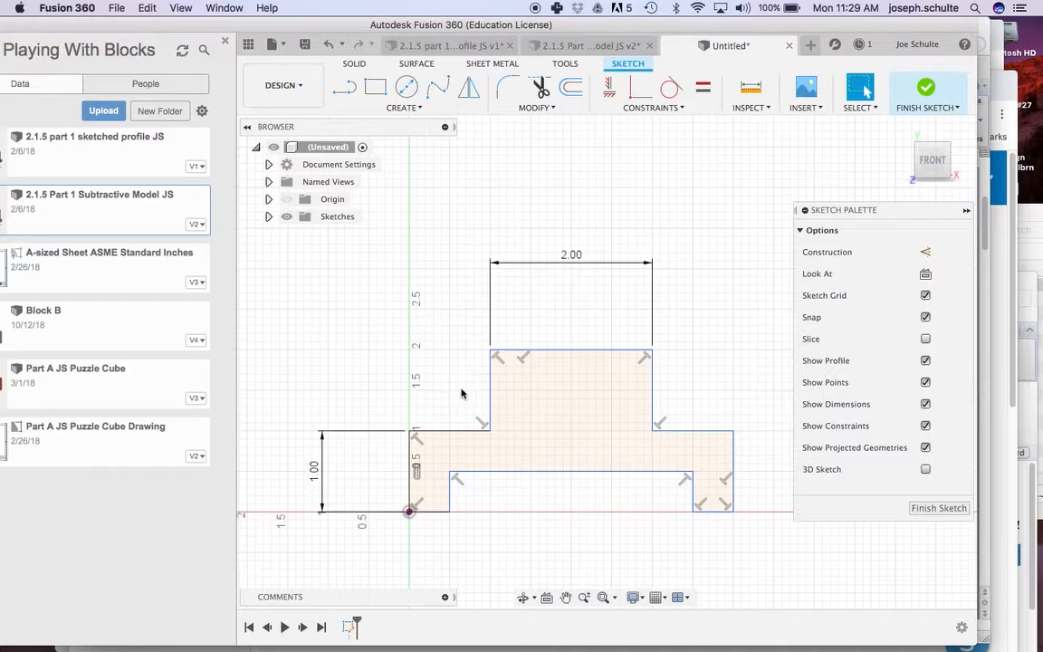
{"action": "double_click", "coordinate": [313, 472]}
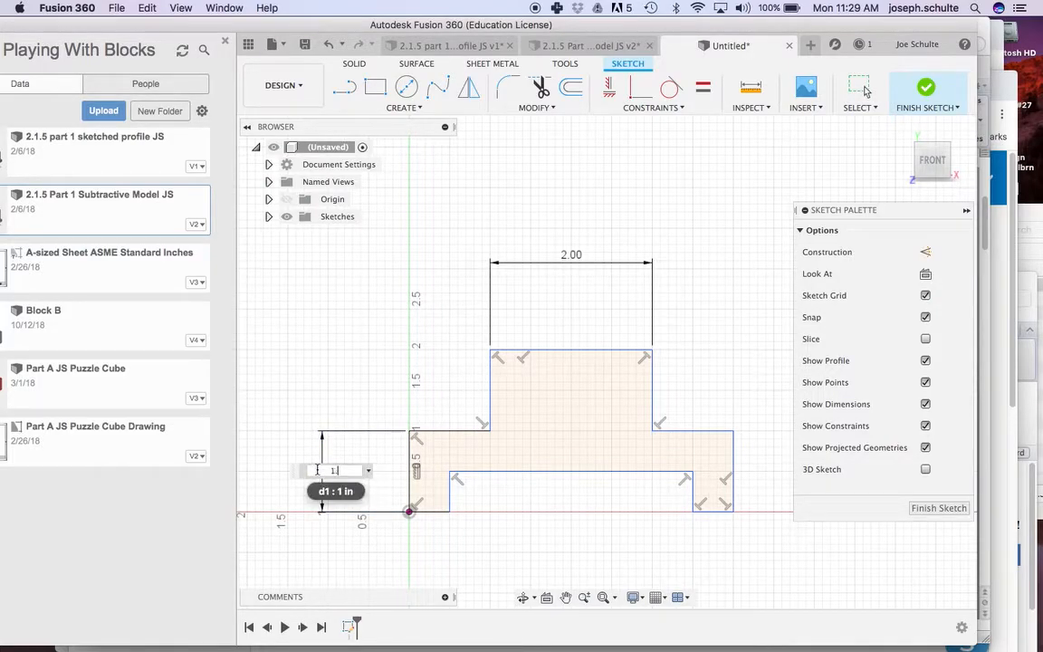
{"action": "type", "text": "1.5"}
{"action": "key", "text": "Return"}
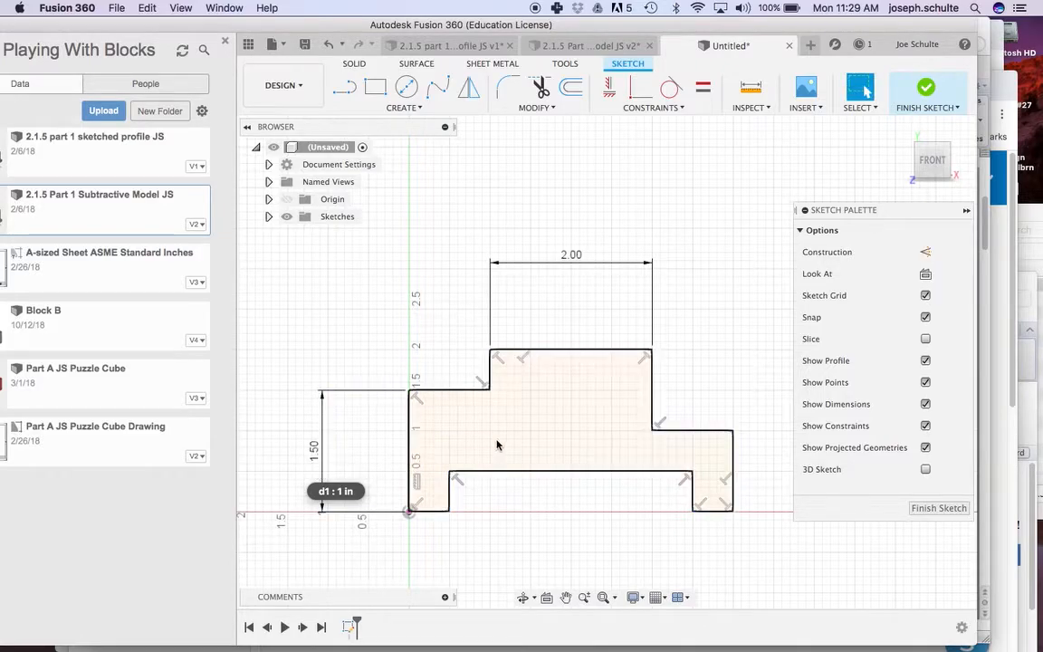
Step: Dimension the profile's right outer edge and set its height to 1.5 in
{"action": "scroll", "coordinate": [746, 434], "scroll_direction": "up", "scroll_amount": 3}
{"action": "scroll", "coordinate": [746, 434], "scroll_direction": "down", "scroll_amount": 4}
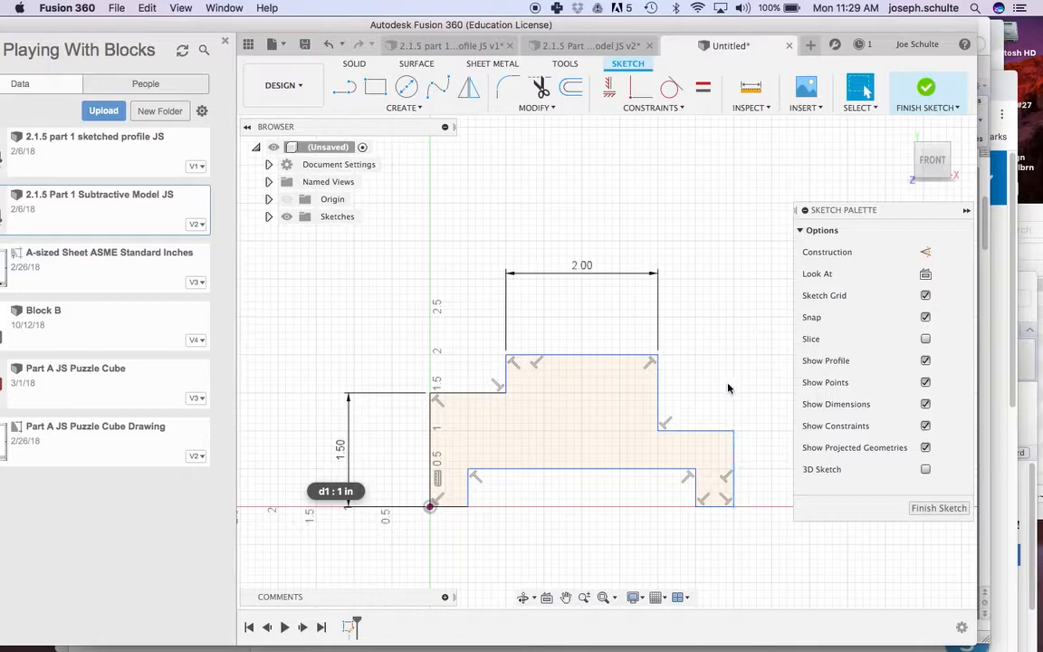
{"action": "key", "text": "d"}
{"action": "left_click", "coordinate": [735, 457]}
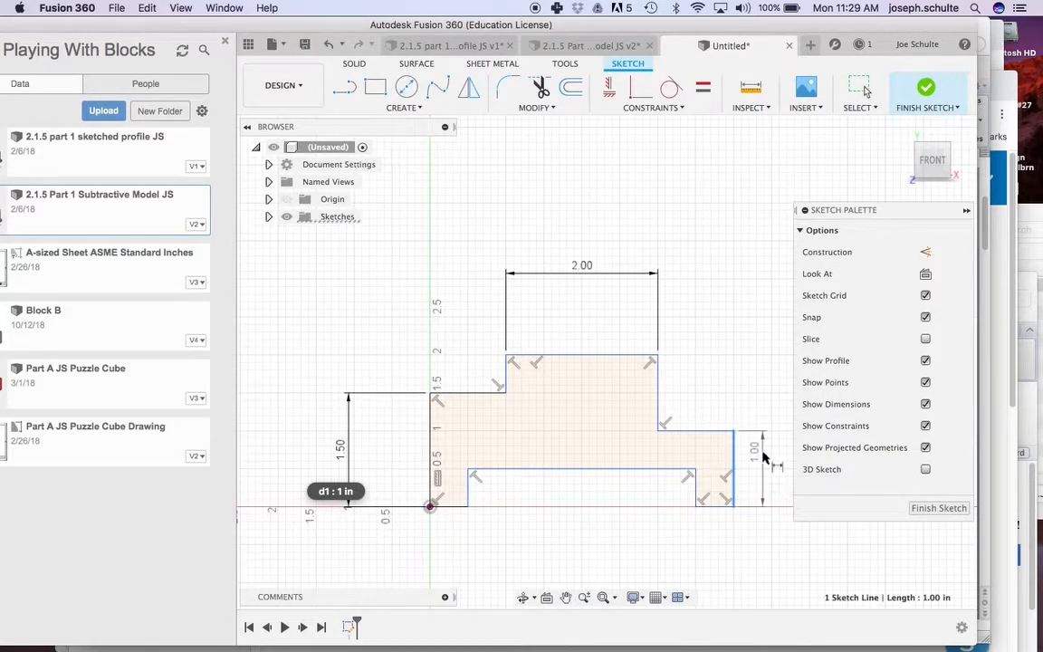
{"action": "left_click", "coordinate": [763, 454]}
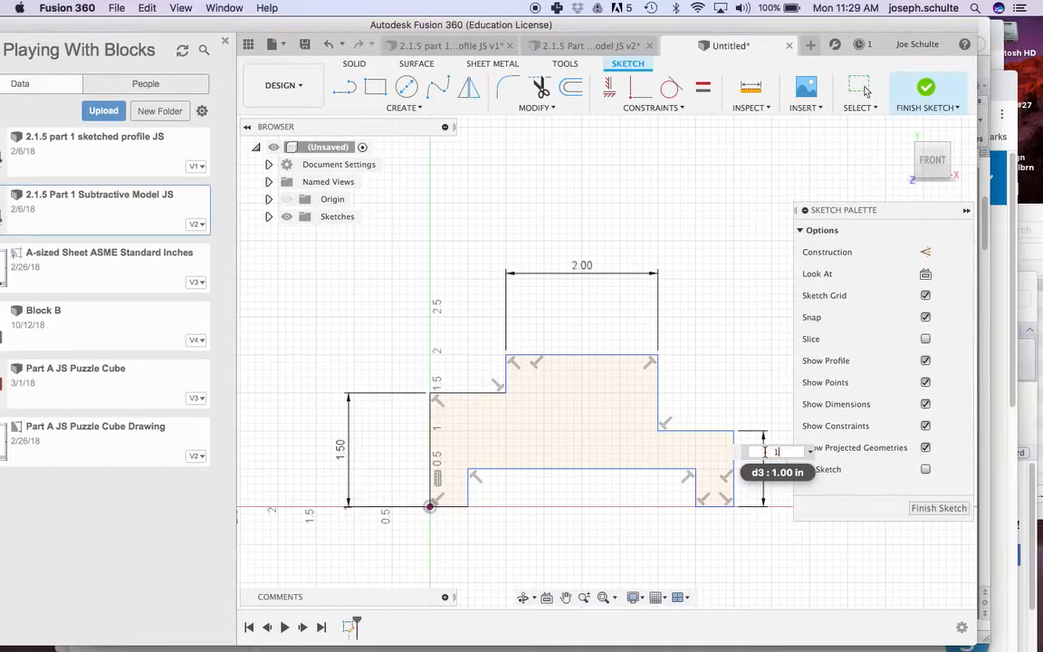
{"action": "type", "text": "1.5"}
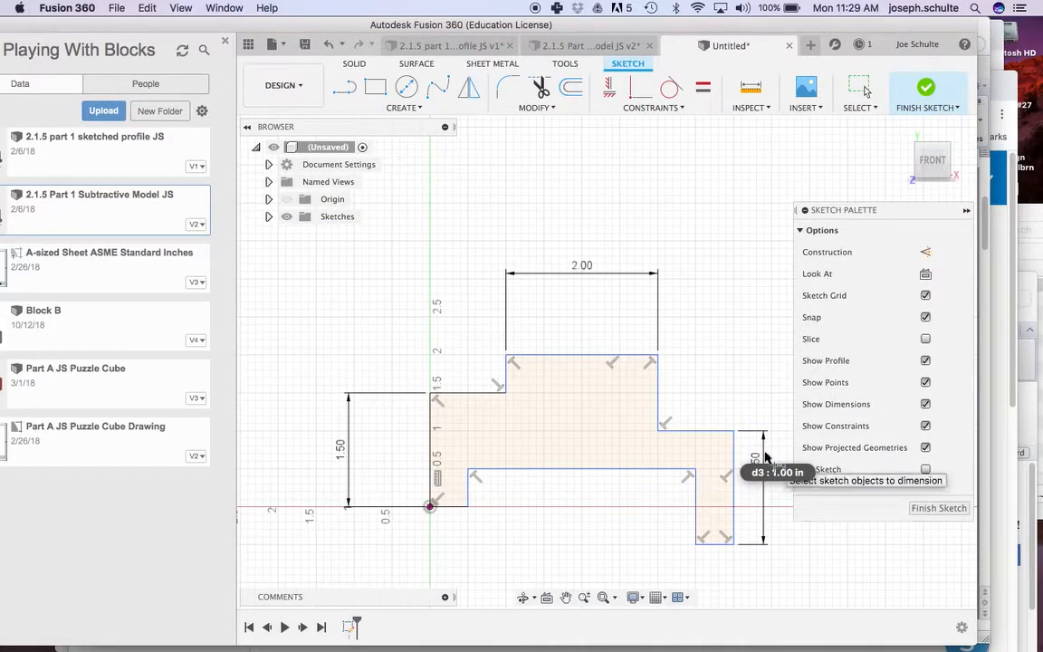
{"action": "key", "text": "Return"}
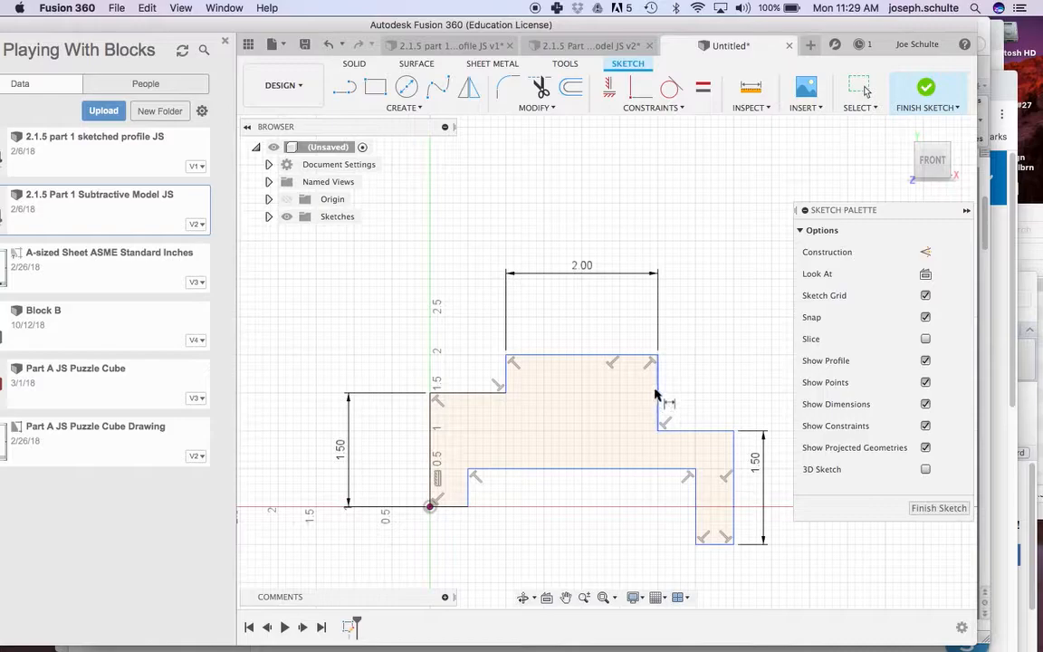
Step: Dimension the vertical edges on both sides of the raised center block and set each to 1 in
{"action": "left_click", "coordinate": [506, 369]}
{"action": "left_click", "coordinate": [342, 352]}
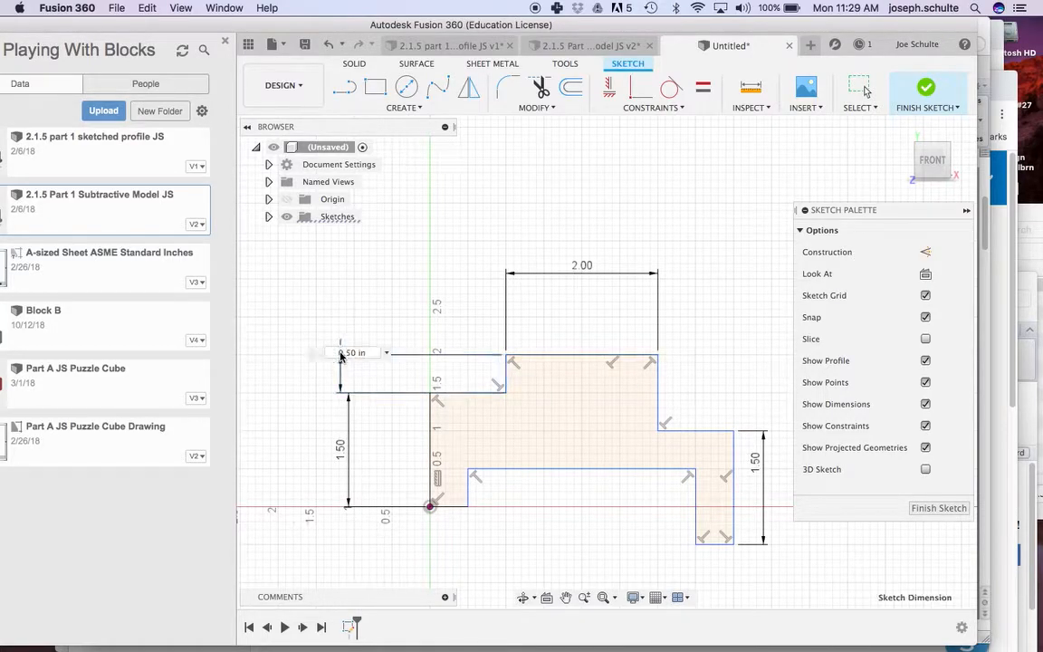
{"action": "key", "text": "Return"}
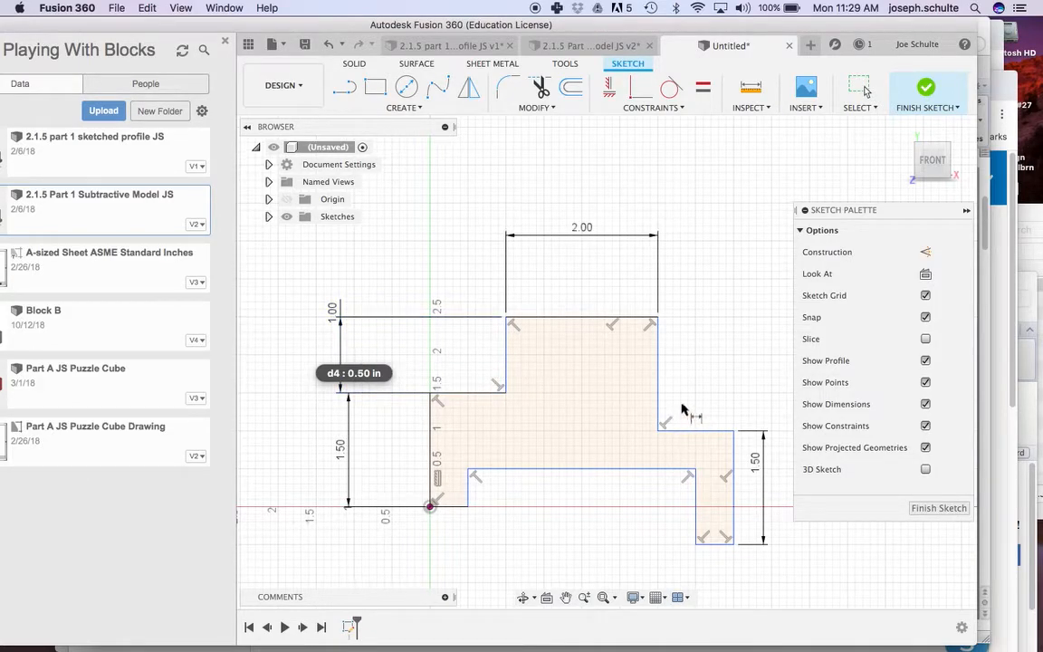
{"action": "left_click", "coordinate": [658, 382]}
{"action": "left_click", "coordinate": [714, 347]}
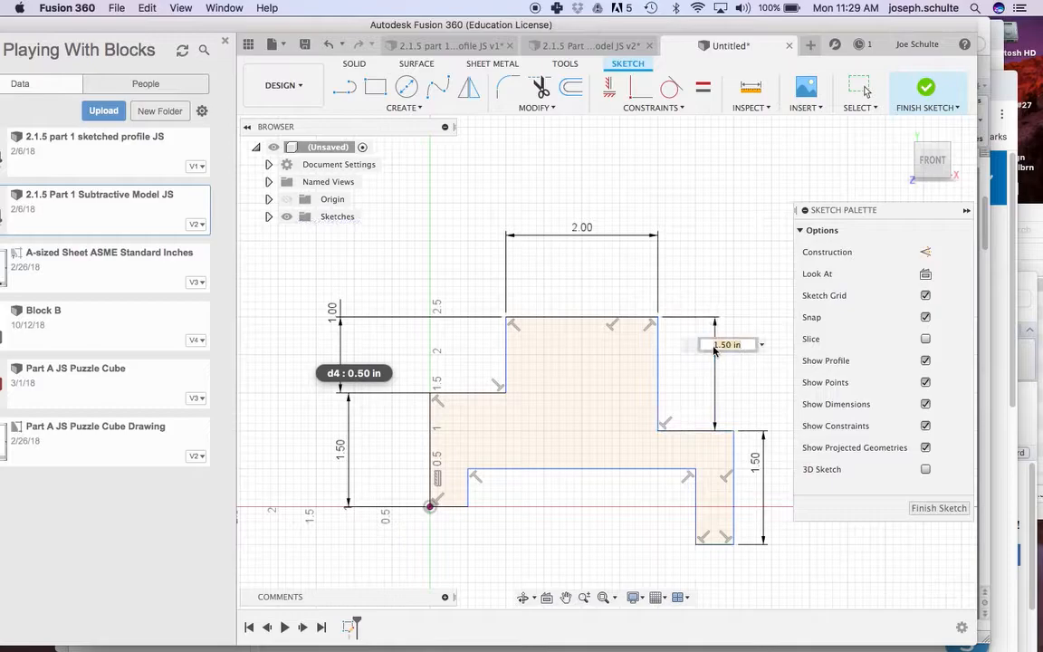
{"action": "type", "text": "1"}
{"action": "key", "text": "Return"}
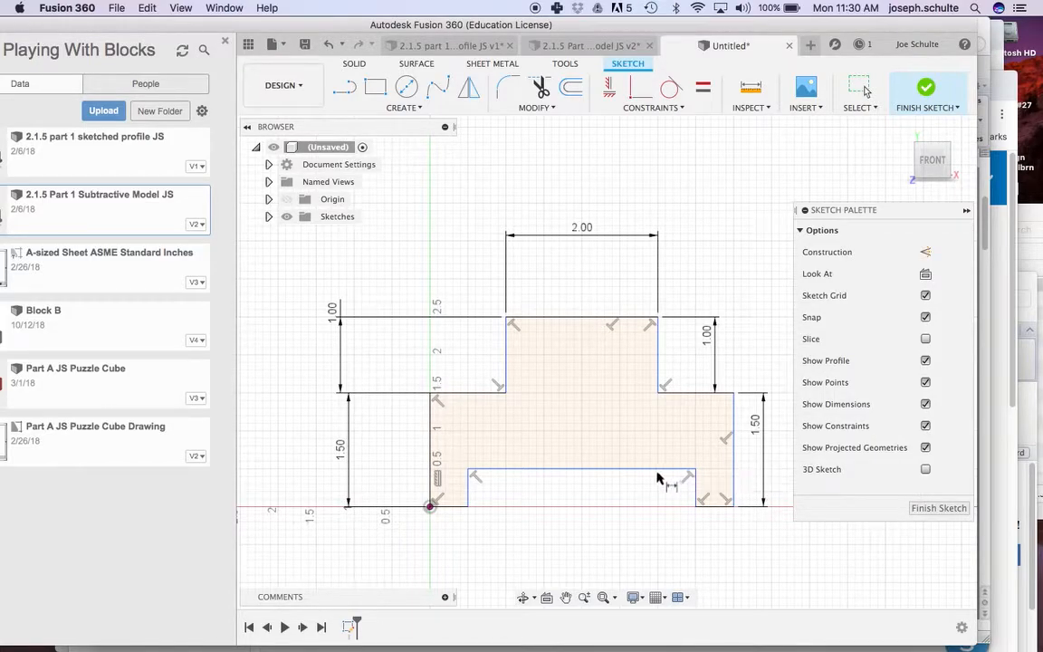
Step: Dimension the underside notch's width as 3 in and the right foot's bottom edge as 0.5 in
{"action": "left_click", "coordinate": [587, 469]}
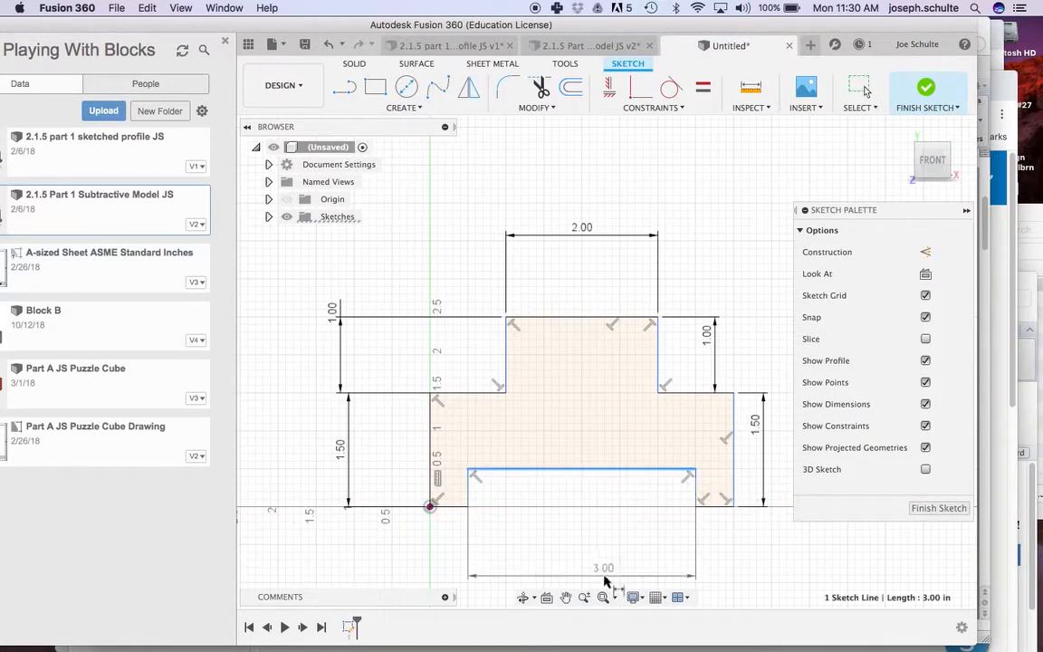
{"action": "left_click", "coordinate": [605, 567]}
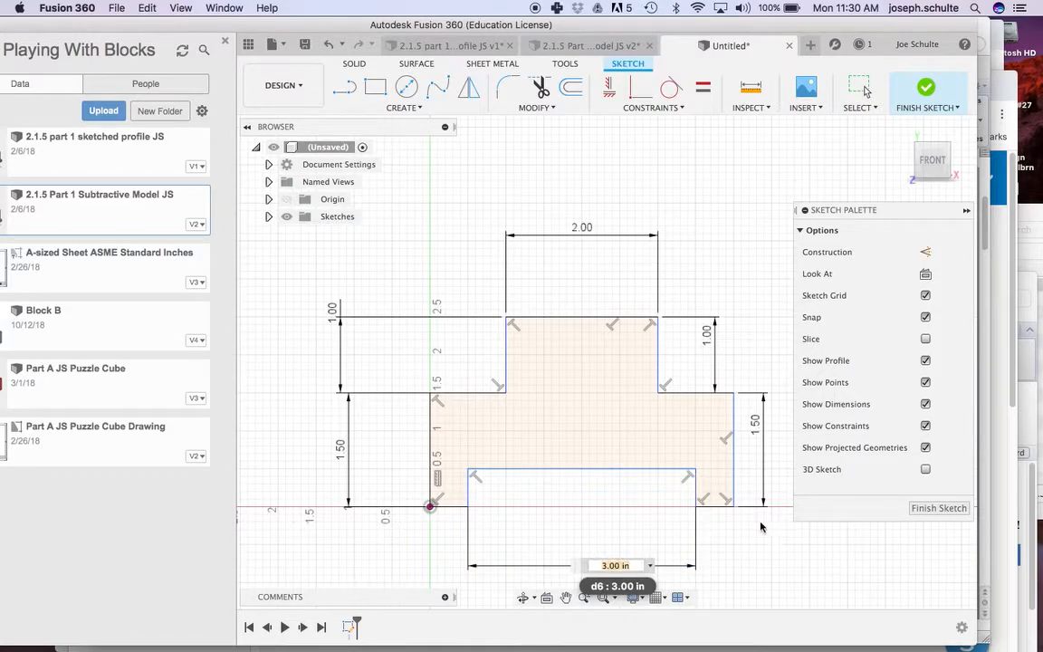
{"action": "key", "text": "Return"}
{"action": "left_click", "coordinate": [711, 506]}
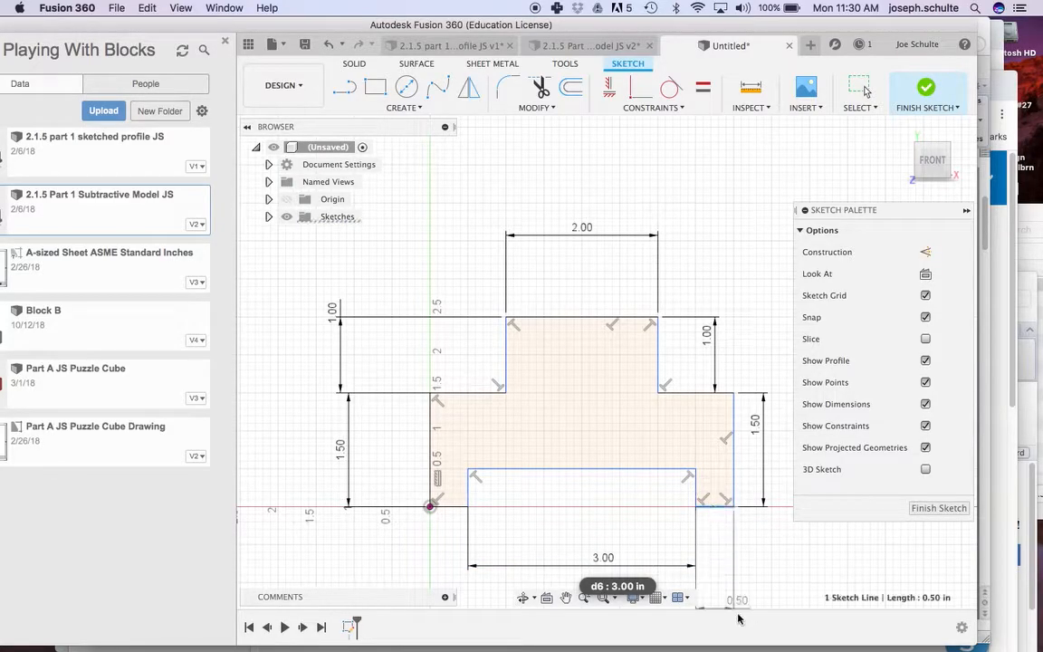
{"action": "left_click", "coordinate": [724, 542]}
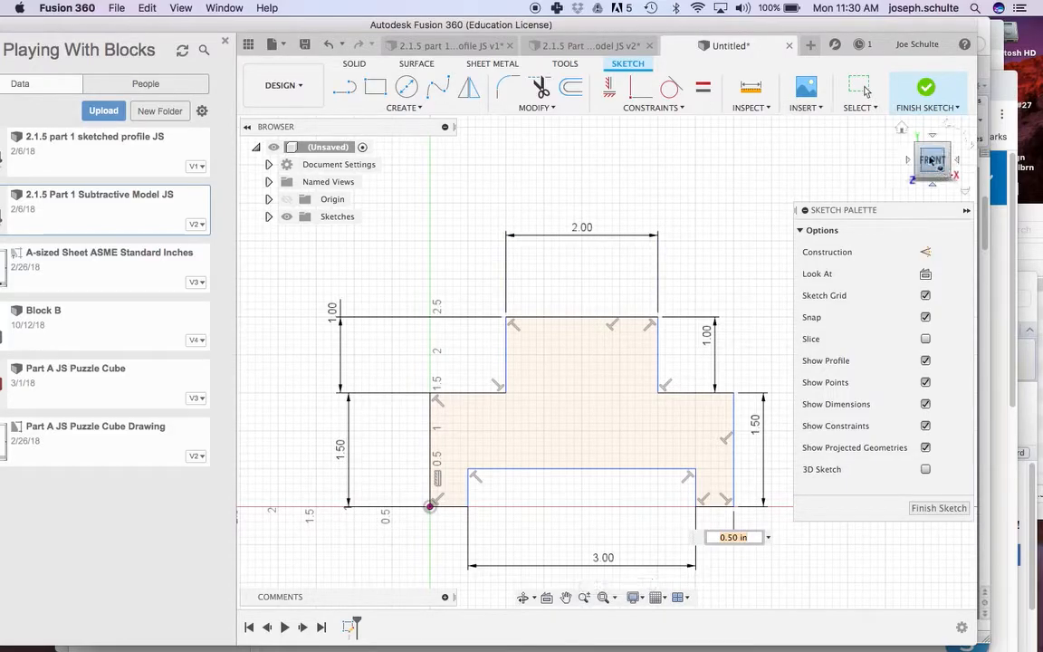
Step: Switch to the isometric home view and finish the fully dimensioned front profile sketch
{"action": "left_click", "coordinate": [907, 133]}
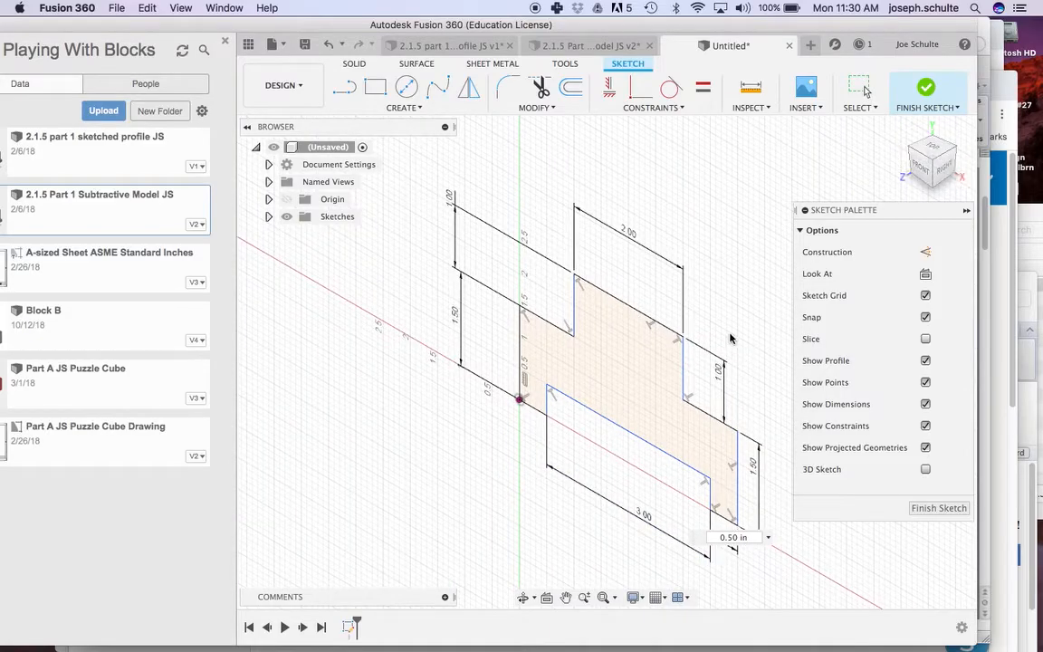
{"action": "scroll", "coordinate": [730, 342], "scroll_direction": "up", "scroll_amount": 5}
{"action": "mouse_move", "coordinate": [730, 342]}
{"action": "middle_mouse_down"}
{"action": "mouse_move", "coordinate": [618, 307]}
{"action": "mouse_move", "coordinate": [644, 310]}
{"action": "middle_mouse_up"}
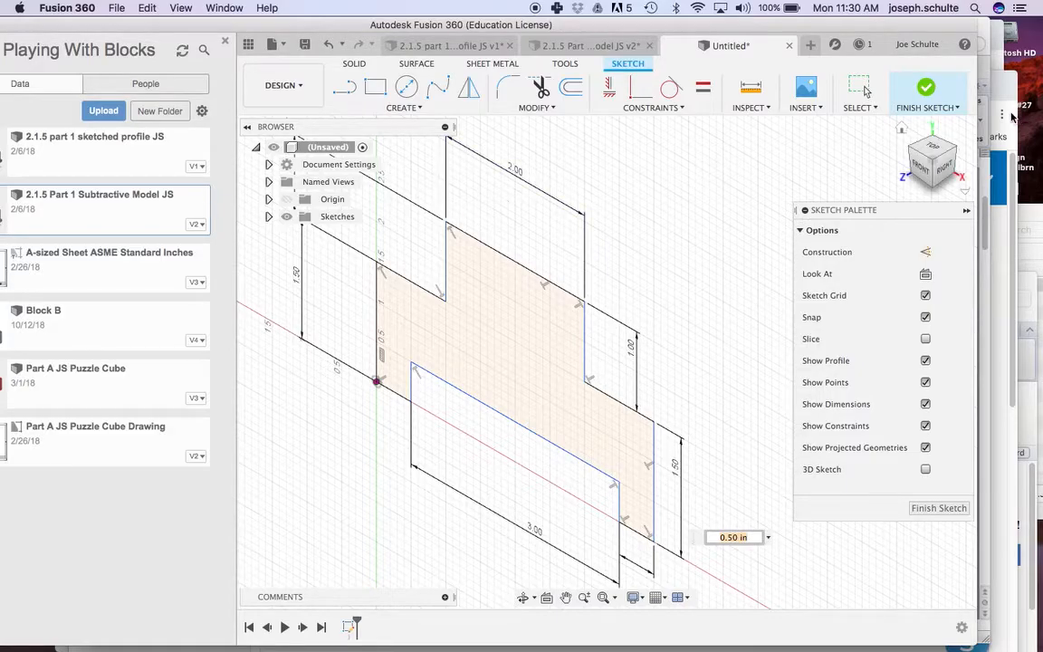
{"action": "left_click", "coordinate": [930, 94]}
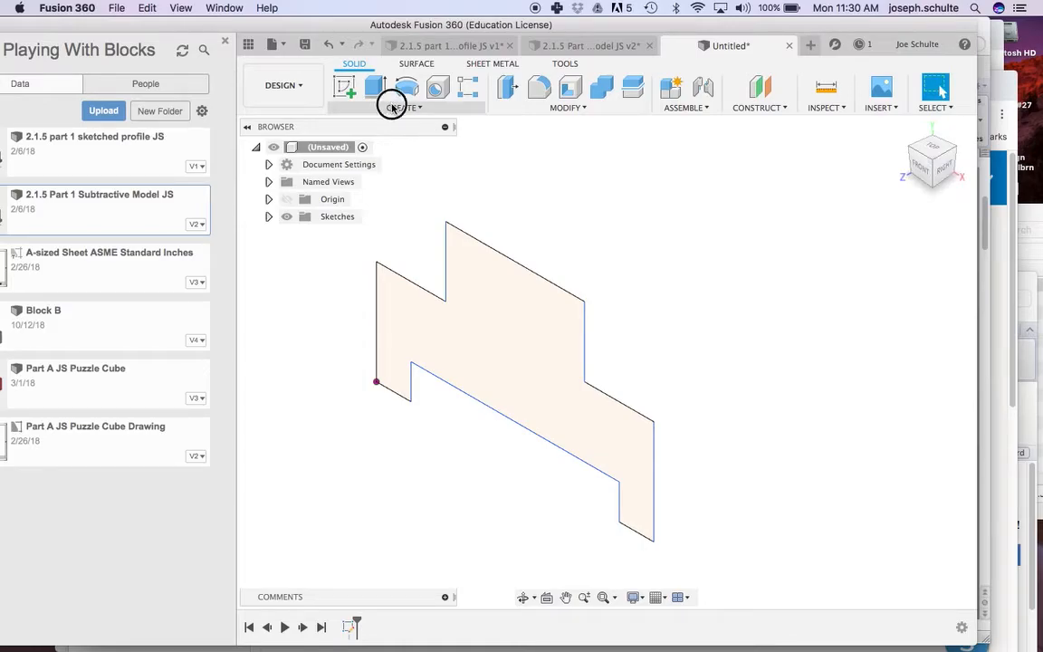
Step: Extrude the closed front profile 2.5 in to one side as a new body, checking the depth against the Word drawing
{"action": "left_click", "coordinate": [392, 105]}
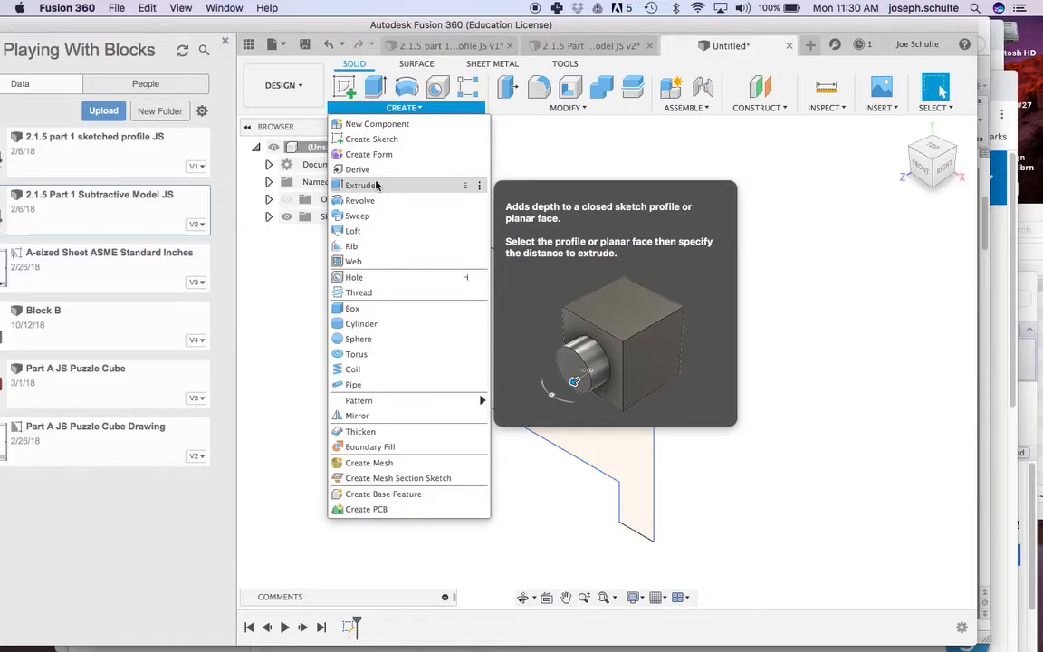
{"action": "key", "text": "e"}
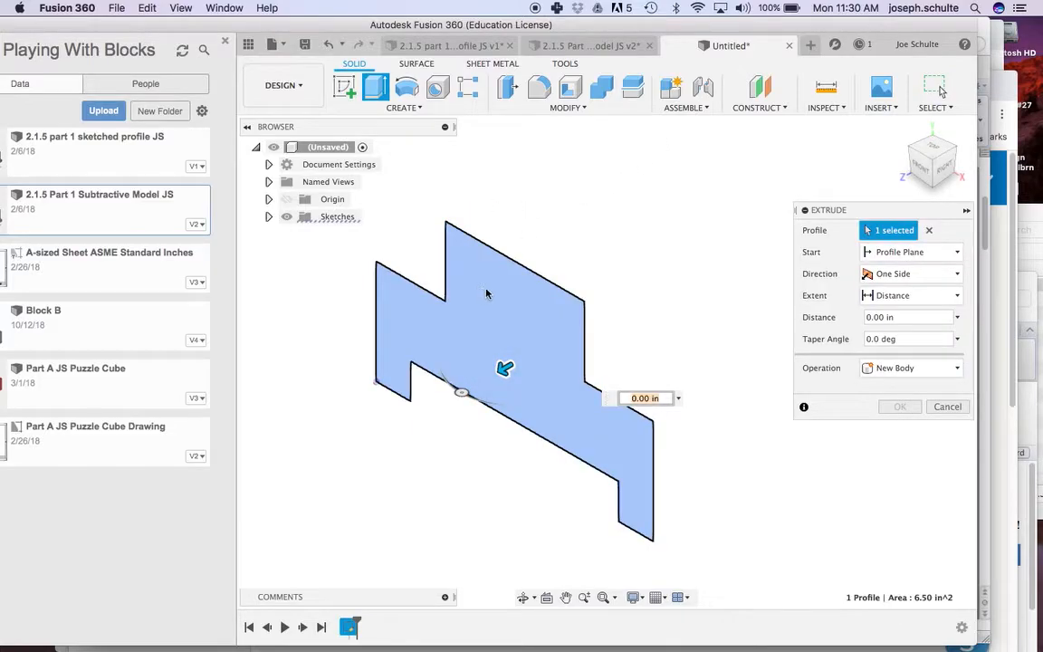
{"action": "left_click", "coordinate": [540, 346]}
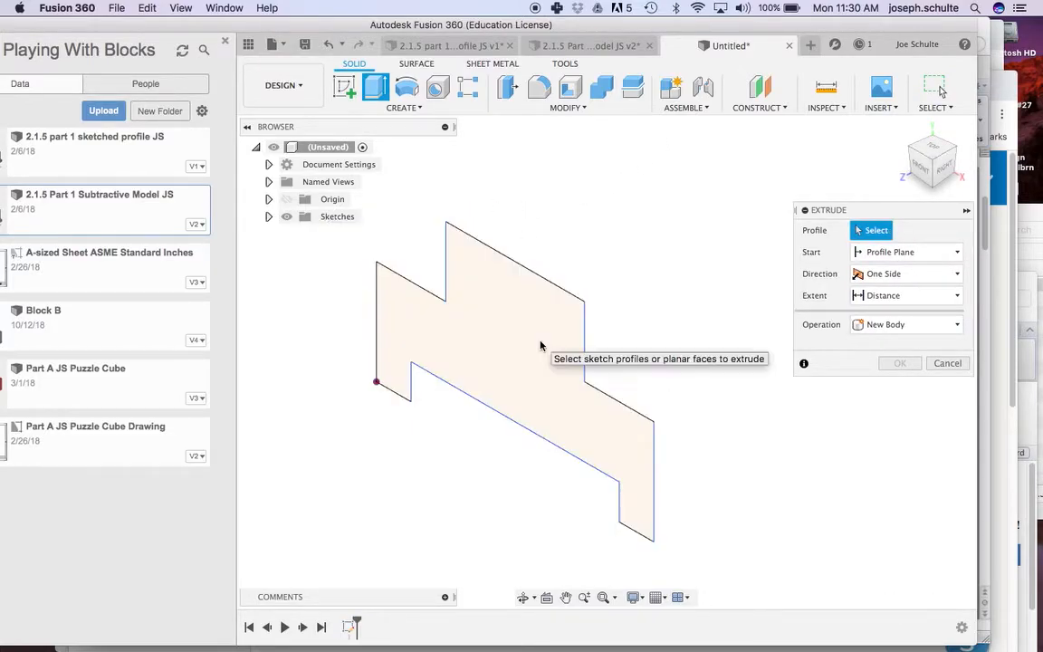
{"action": "left_click", "coordinate": [536, 347]}
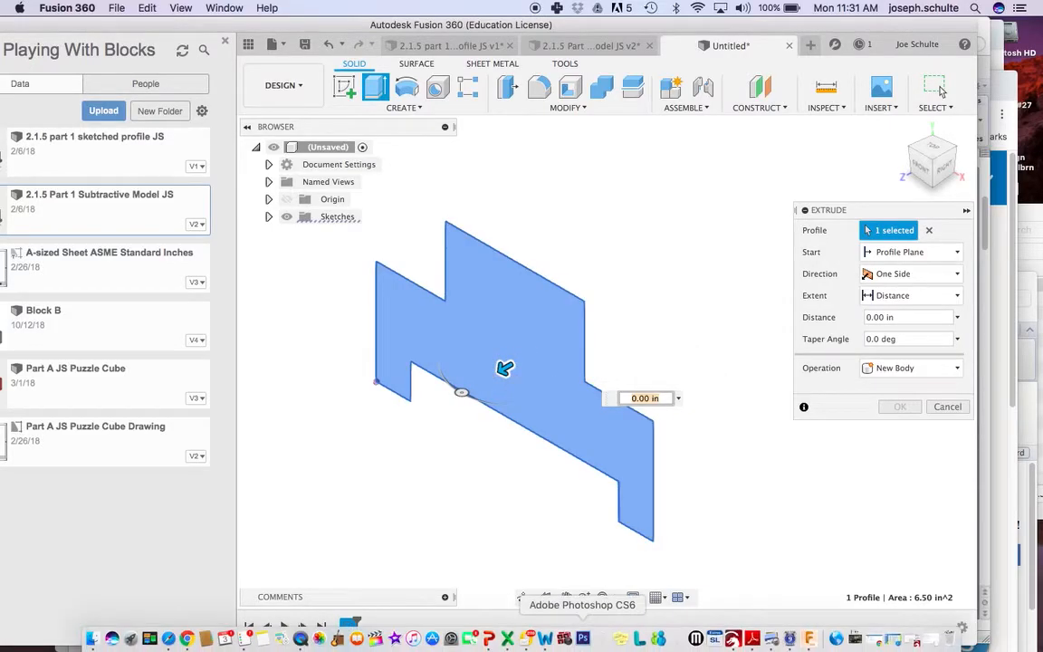
{"action": "left_click", "coordinate": [544, 639]}
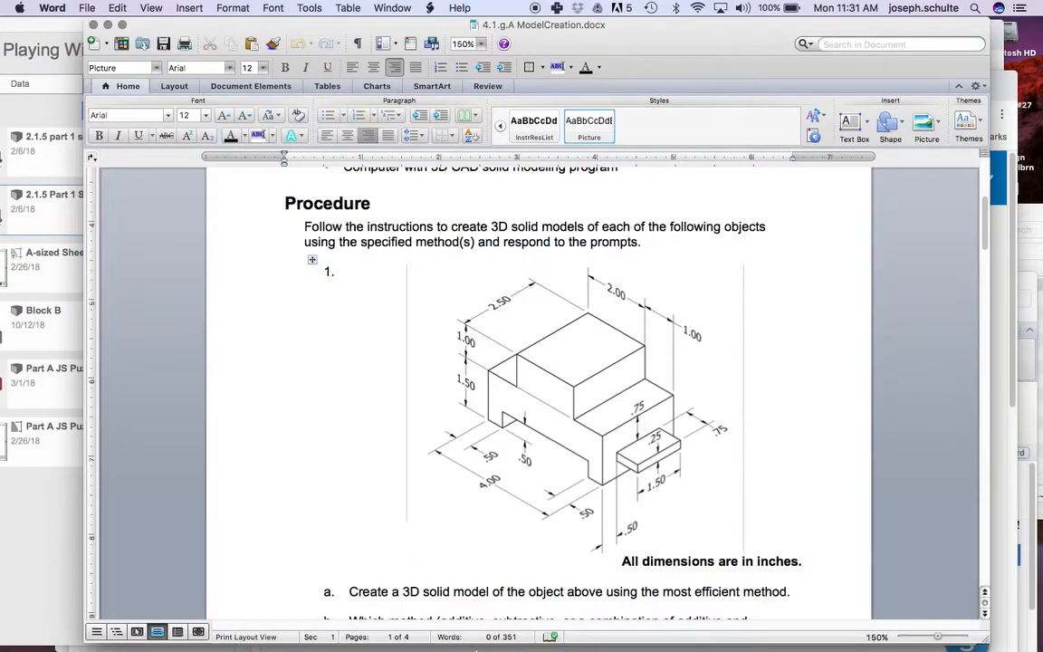
{"action": "left_click", "coordinate": [810, 639]}
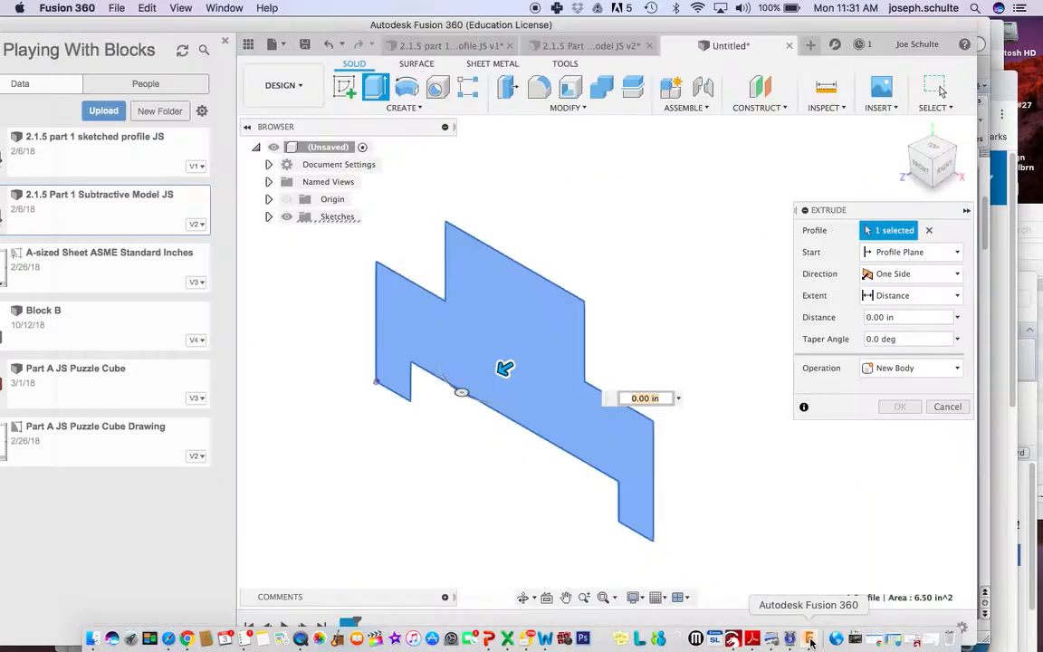
{"action": "left_click_drag", "start_coordinate": [504, 368], "coordinate": [345, 449]}
{"action": "type", "text": "2"}
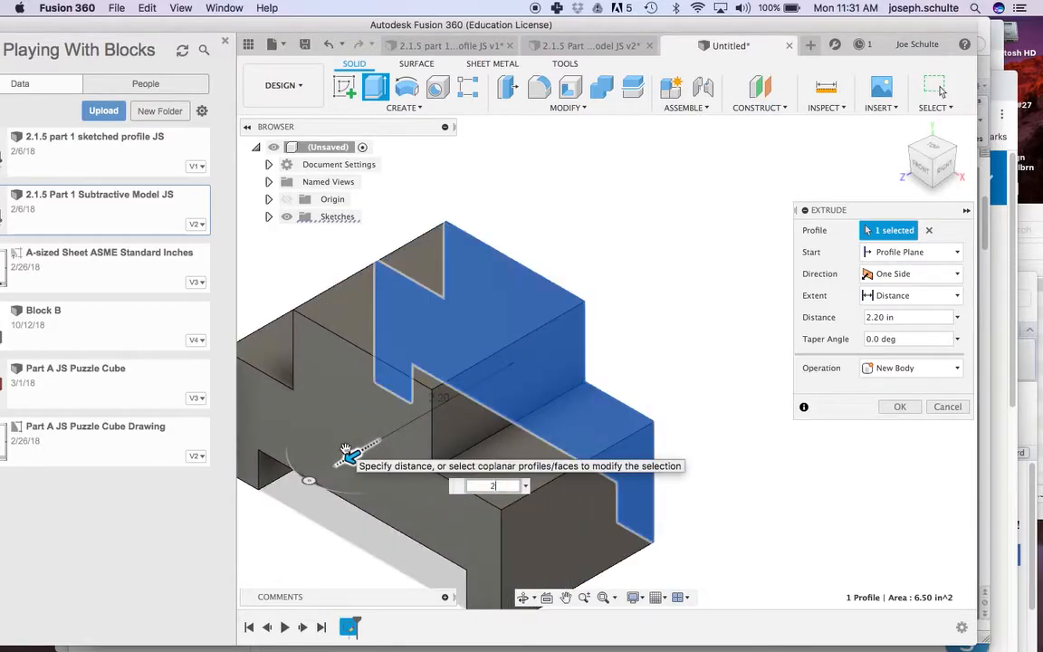
{"action": "type", "text": ".5"}
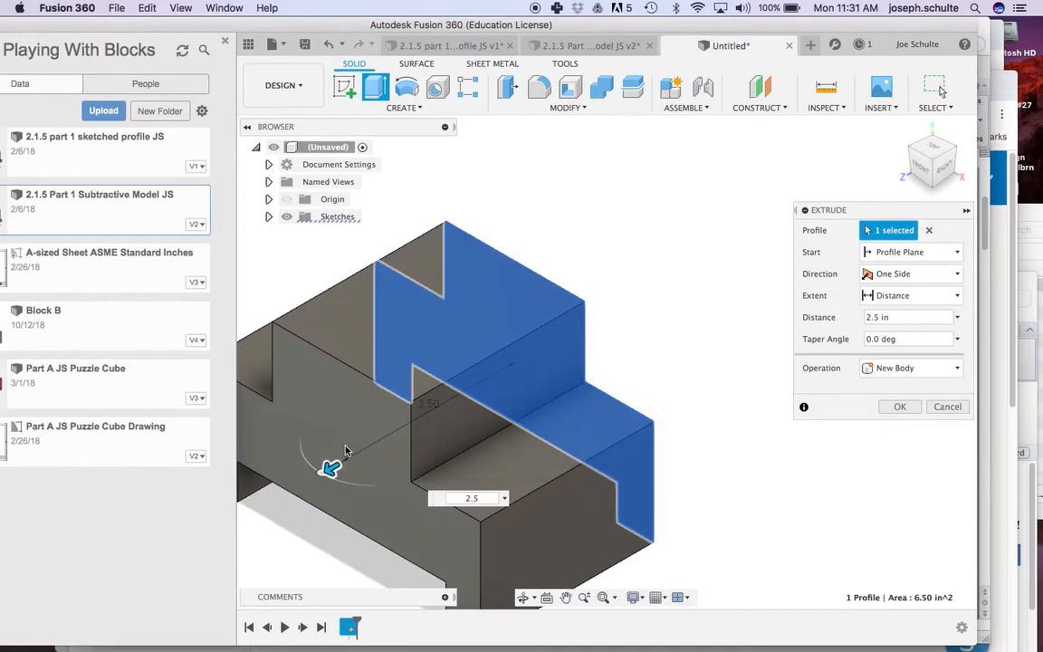
{"action": "key", "text": "Return"}
Step: Examine the extruded block from the front and from the isometric home view
{"action": "scroll", "coordinate": [361, 423], "scroll_direction": "up", "scroll_amount": 4}
{"action": "middle_click_drag", "start_coordinate": [361, 424], "coordinate": [528, 326]}
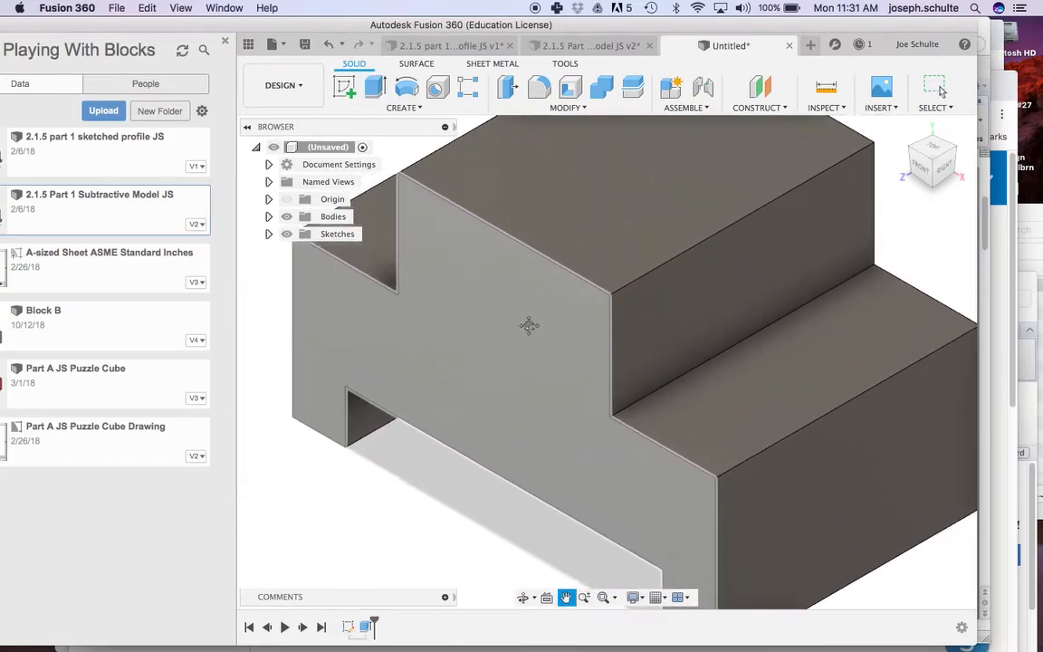
{"action": "scroll", "coordinate": [529, 326], "scroll_direction": "down", "scroll_amount": 4}
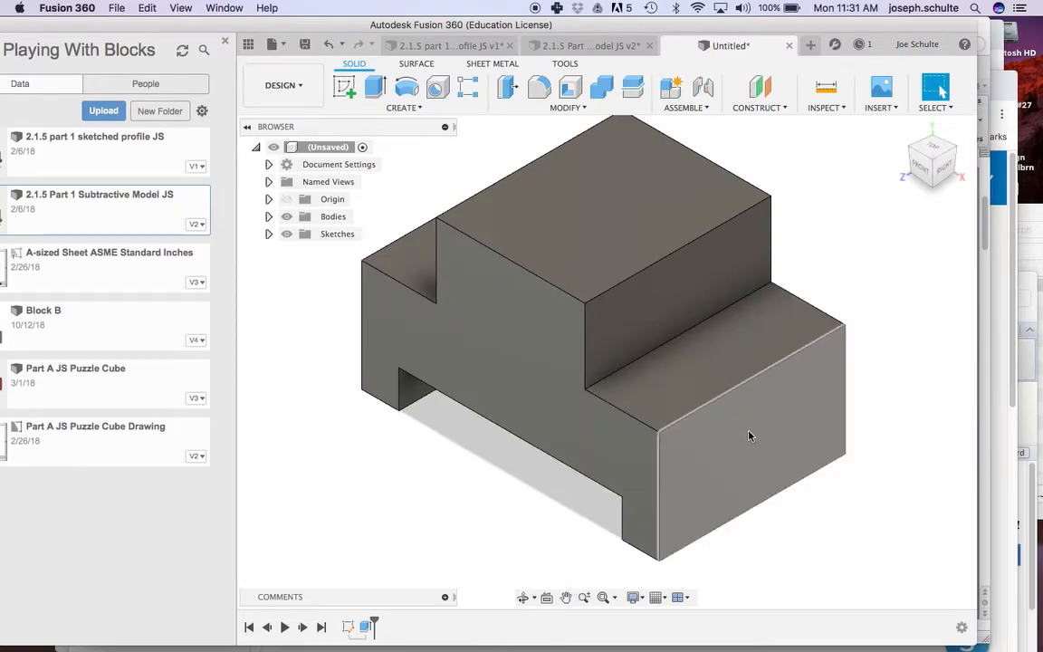
{"action": "left_click", "coordinate": [921, 170]}
{"action": "middle_click_drag", "start_coordinate": [766, 265], "coordinate": [702, 332]}
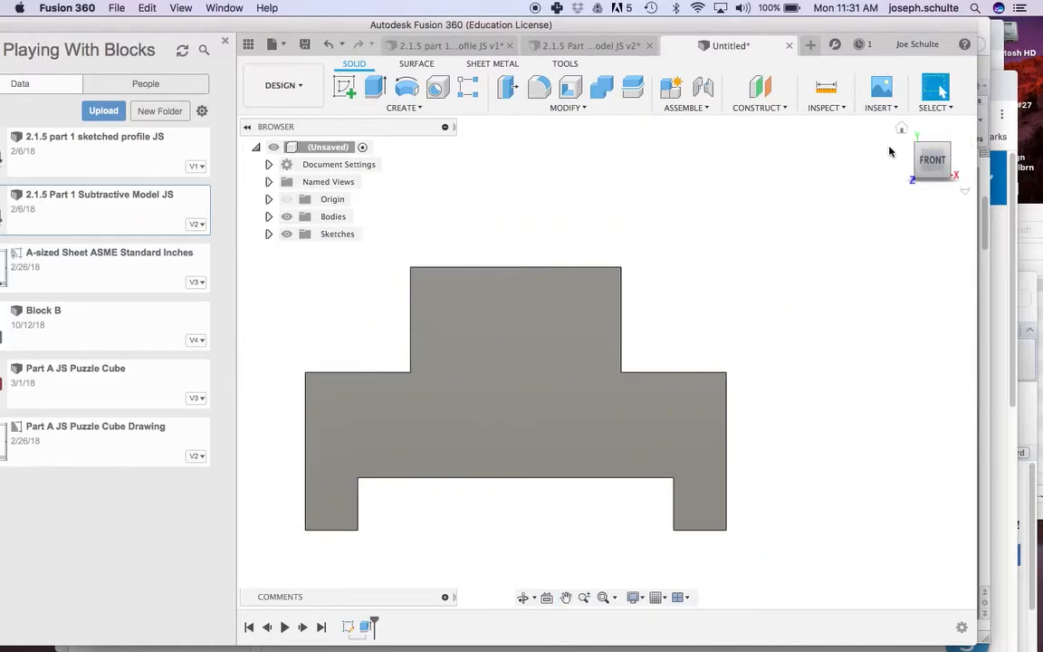
{"action": "left_click", "coordinate": [948, 149]}
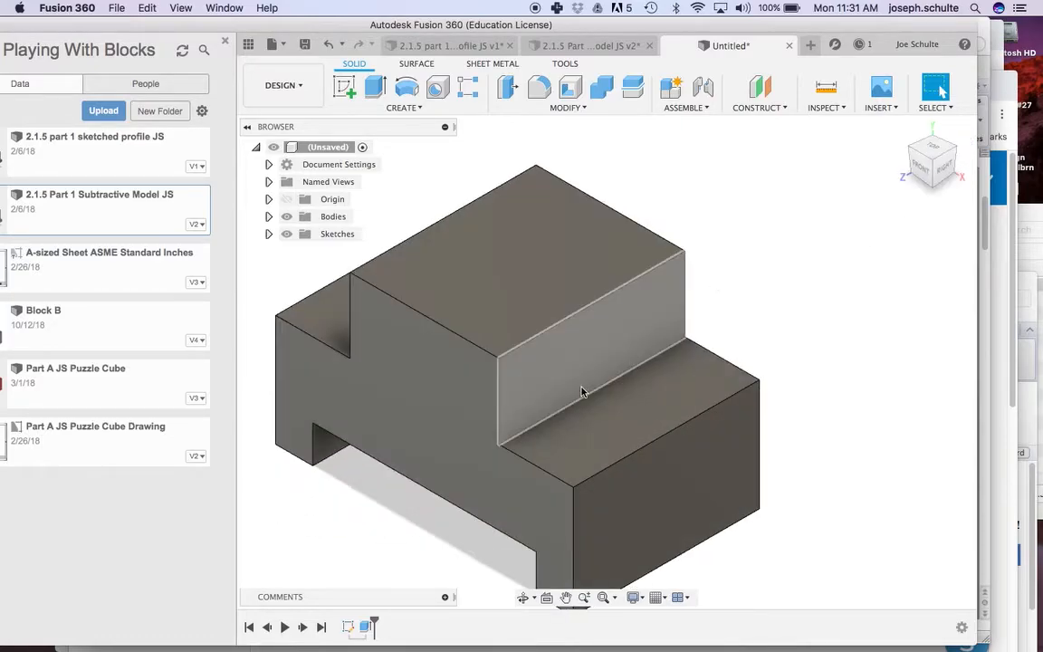
{"action": "scroll", "coordinate": [579, 389], "scroll_direction": "up", "scroll_amount": 3}
{"action": "middle_click_drag", "start_coordinate": [580, 389], "coordinate": [617, 363]}
{"action": "scroll", "coordinate": [696, 322], "scroll_direction": "down", "scroll_amount": 3}
{"action": "scroll", "coordinate": [611, 380], "scroll_direction": "down", "scroll_amount": 1}
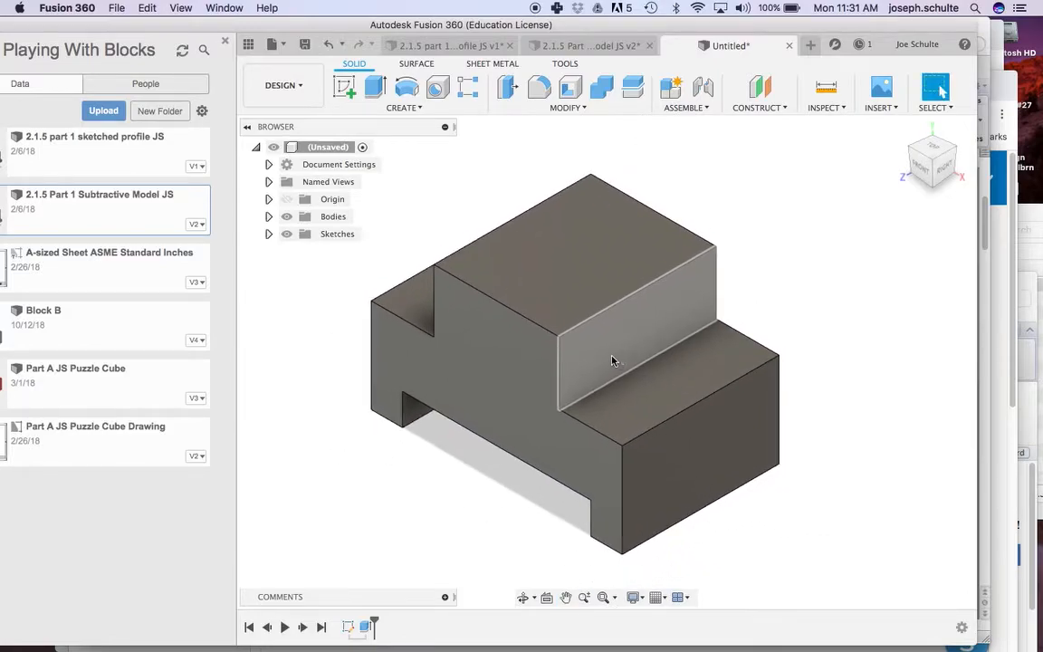
Step: Reopen the profile sketch, set the raised center block's top width to 4 in, and finish the sketch to inspect the model
{"action": "double_click", "coordinate": [350, 628]}
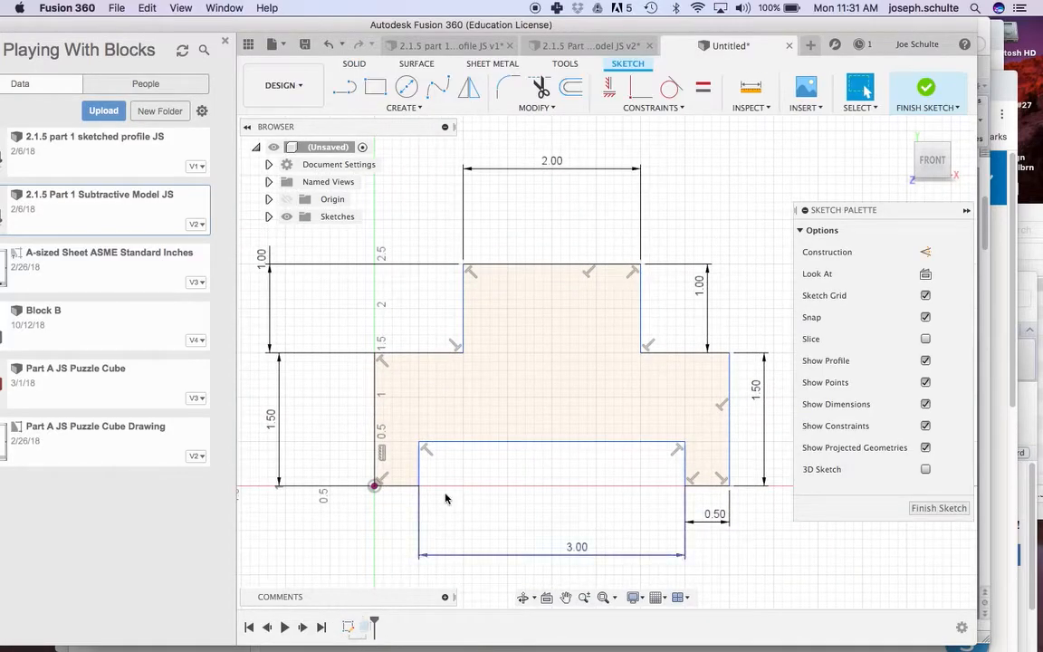
{"action": "double_click", "coordinate": [556, 163]}
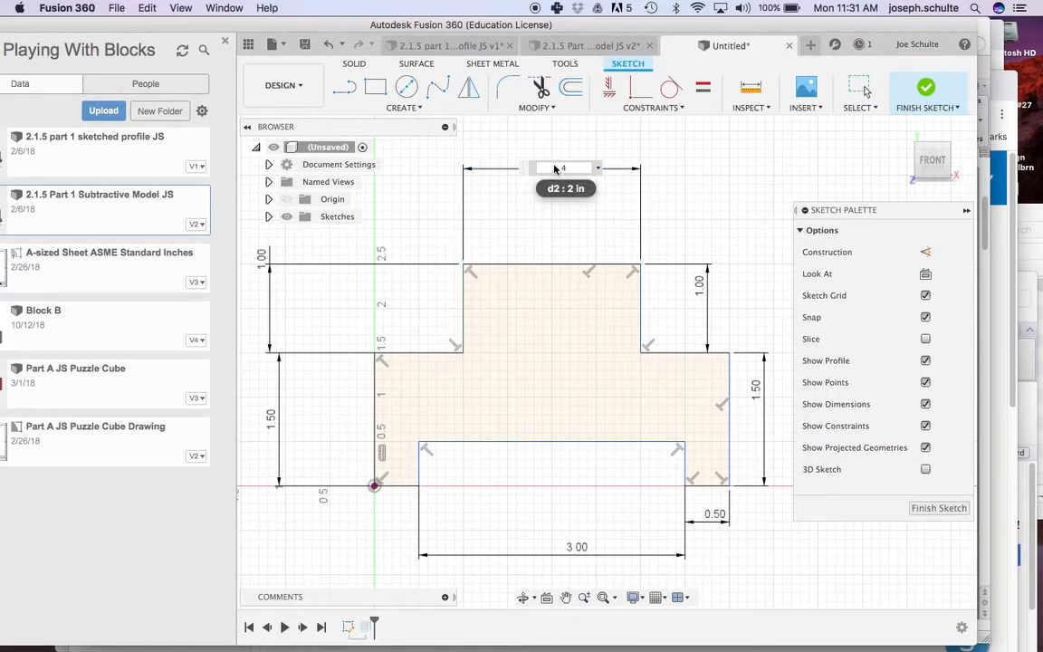
{"action": "key", "text": "Return"}
{"action": "scroll", "coordinate": [623, 270], "scroll_direction": "up", "scroll_amount": 3}
{"action": "scroll", "coordinate": [624, 270], "scroll_direction": "down", "scroll_amount": 4}
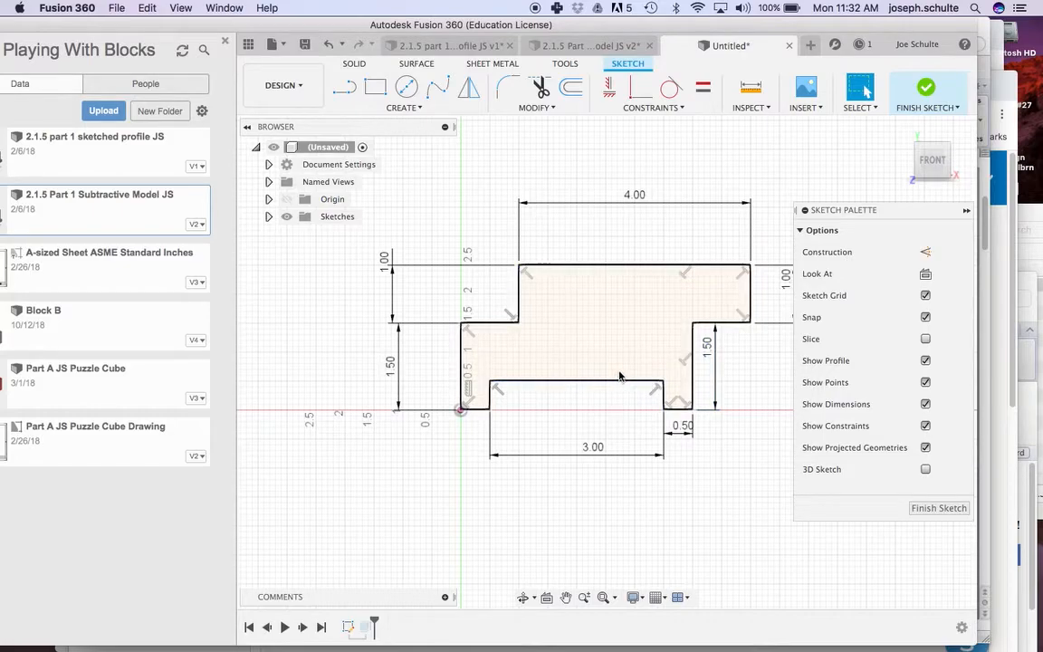
{"action": "left_click", "coordinate": [925, 88]}
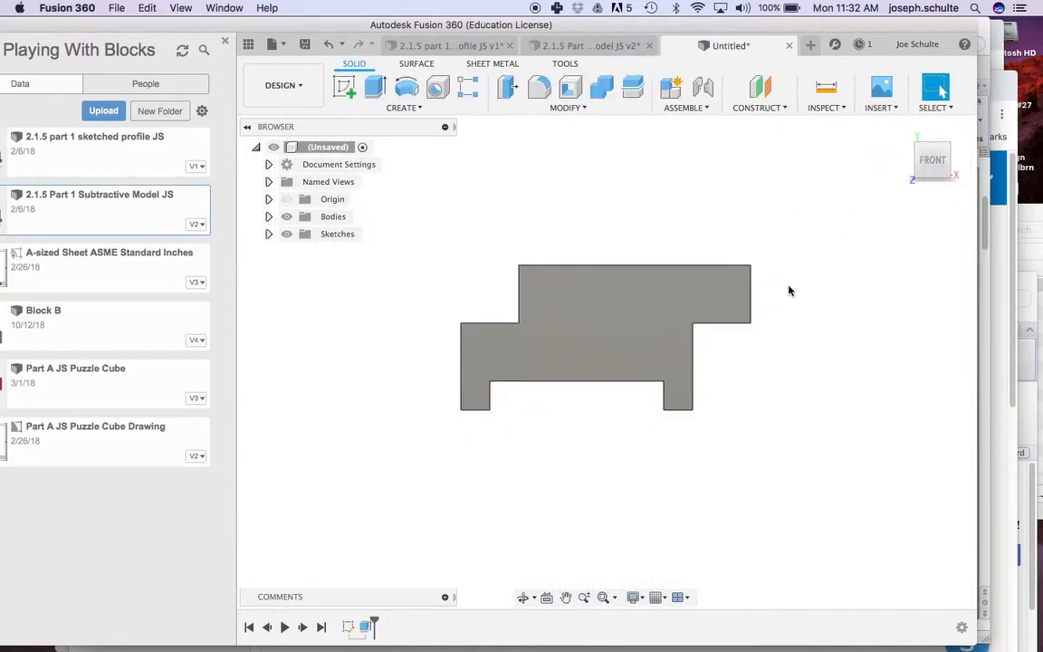
{"action": "left_click", "coordinate": [903, 130]}
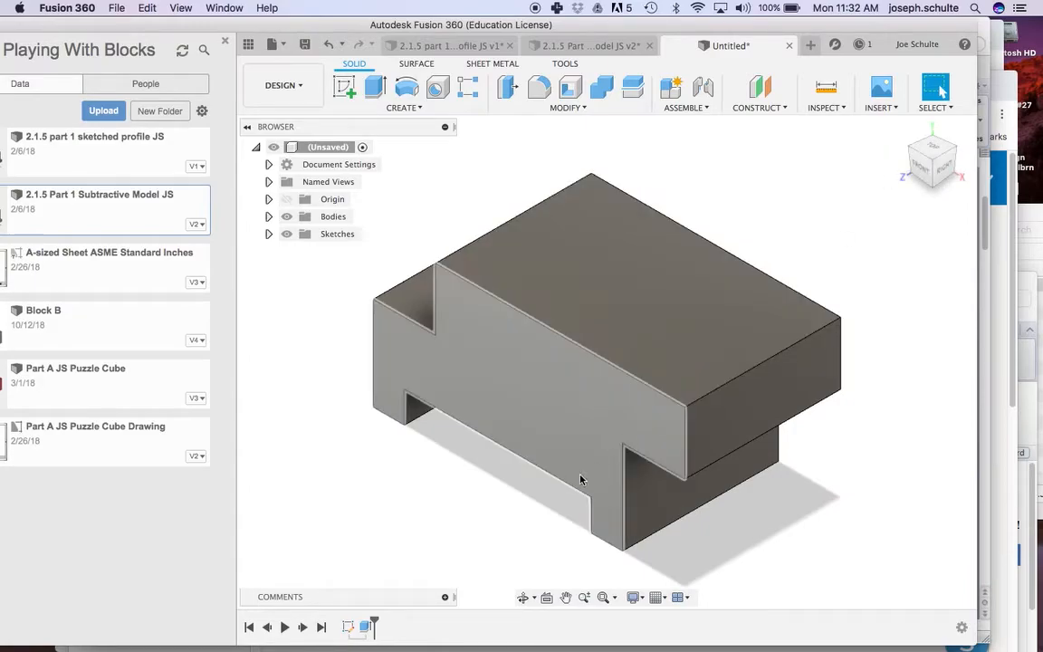
Step: Undo the change to the raised block's top width and return to the solid model in the home view
{"action": "key", "text": "super+z"}
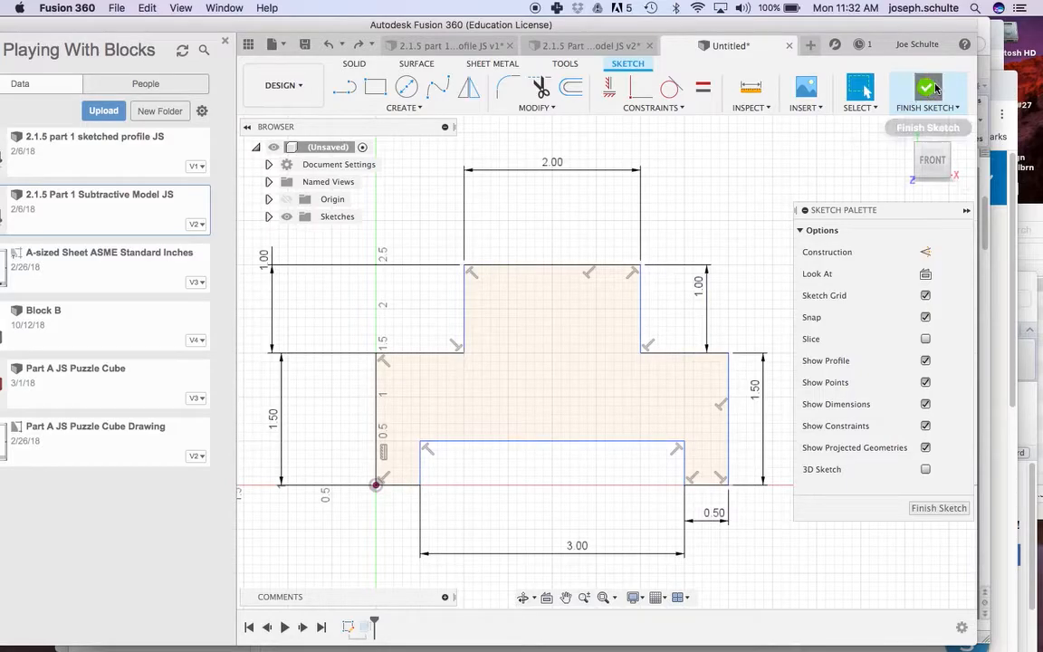
{"action": "left_click", "coordinate": [874, 137]}
{"action": "key", "text": "super+y"}
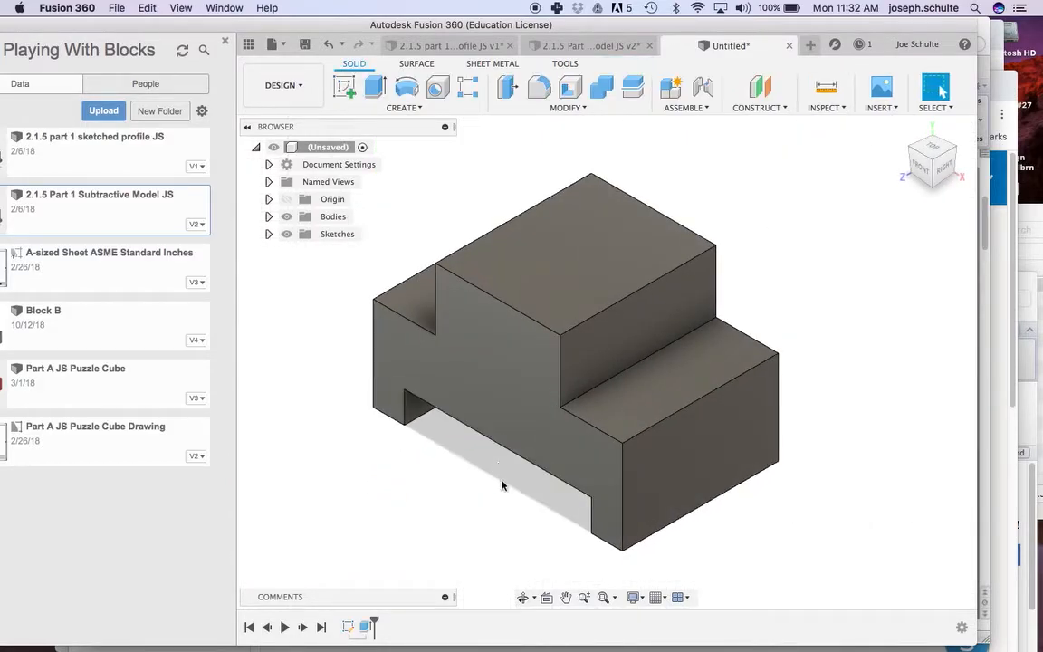
Step: Check the protruding tab's dimensions in the Word drawing and start a new sketch on the block's right end face in Fusion 360
{"action": "left_click", "coordinate": [675, 471]}
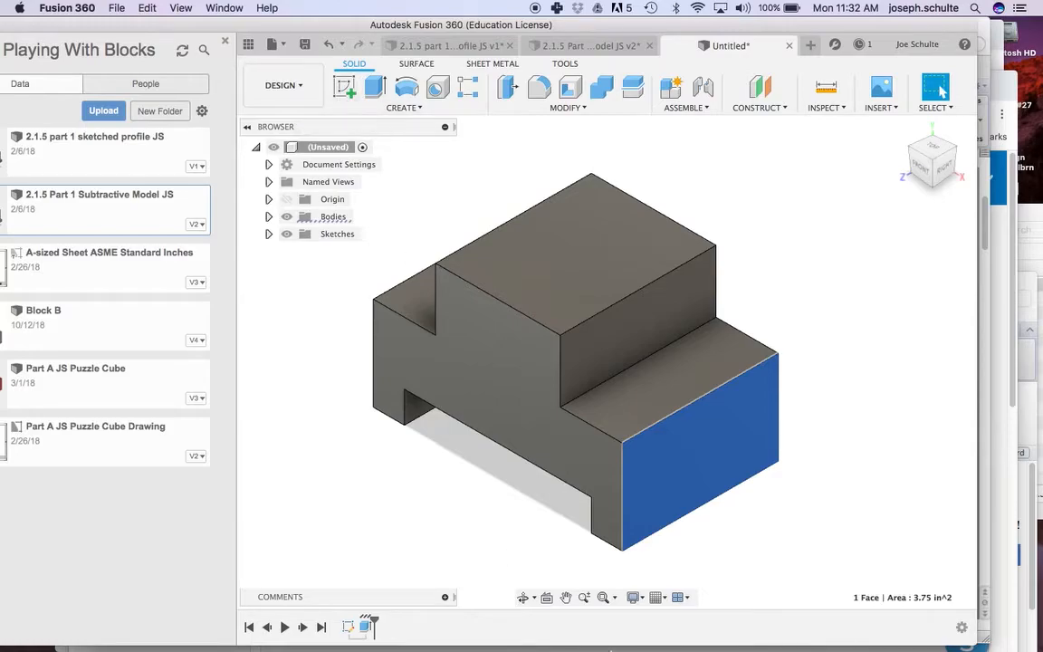
{"action": "mouse_move", "coordinate": [664, 650]}
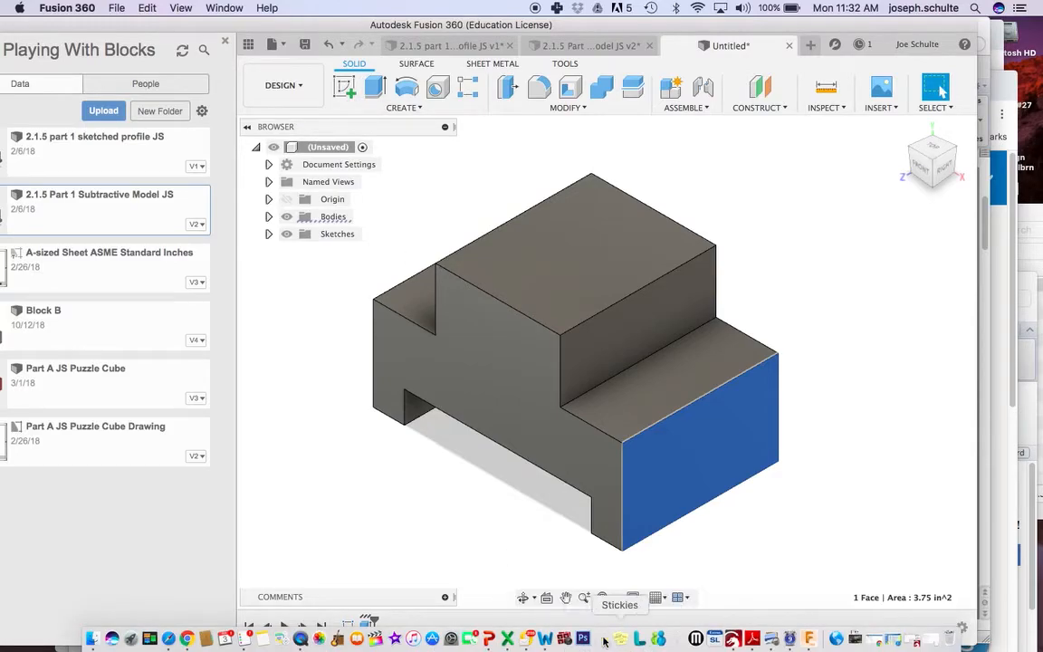
{"action": "left_click", "coordinate": [544, 640]}
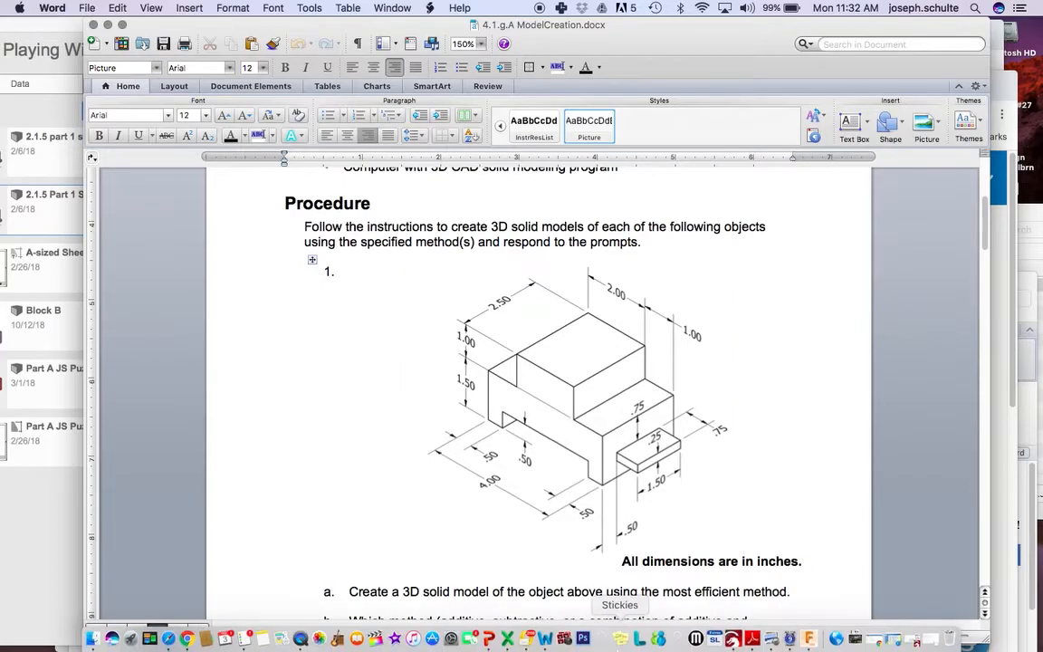
{"action": "left_click", "coordinate": [809, 639]}
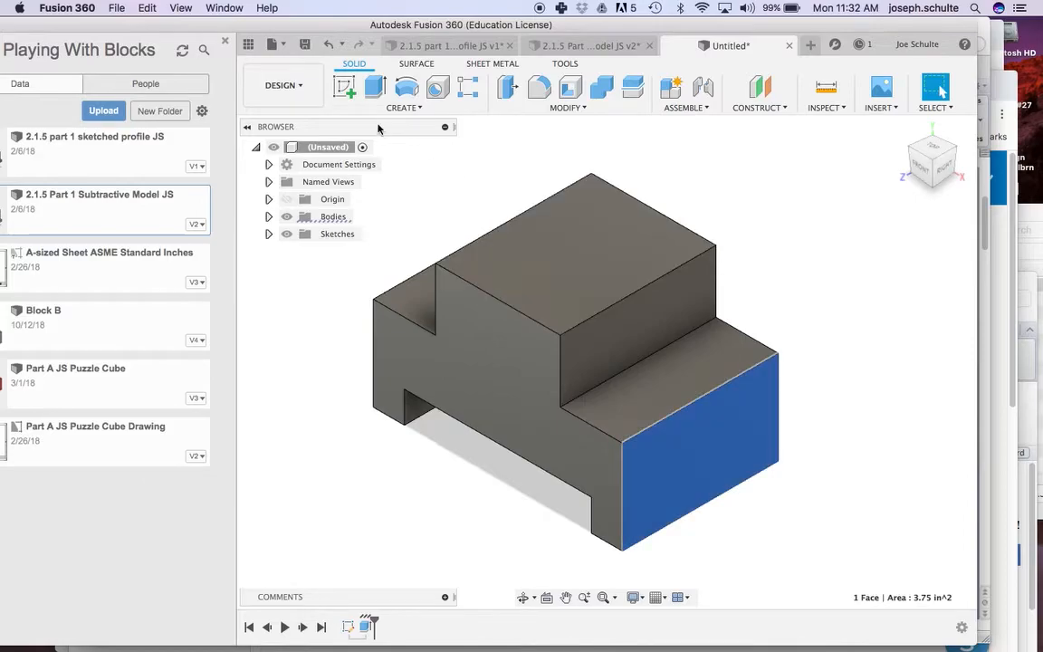
{"action": "left_click", "coordinate": [344, 87]}
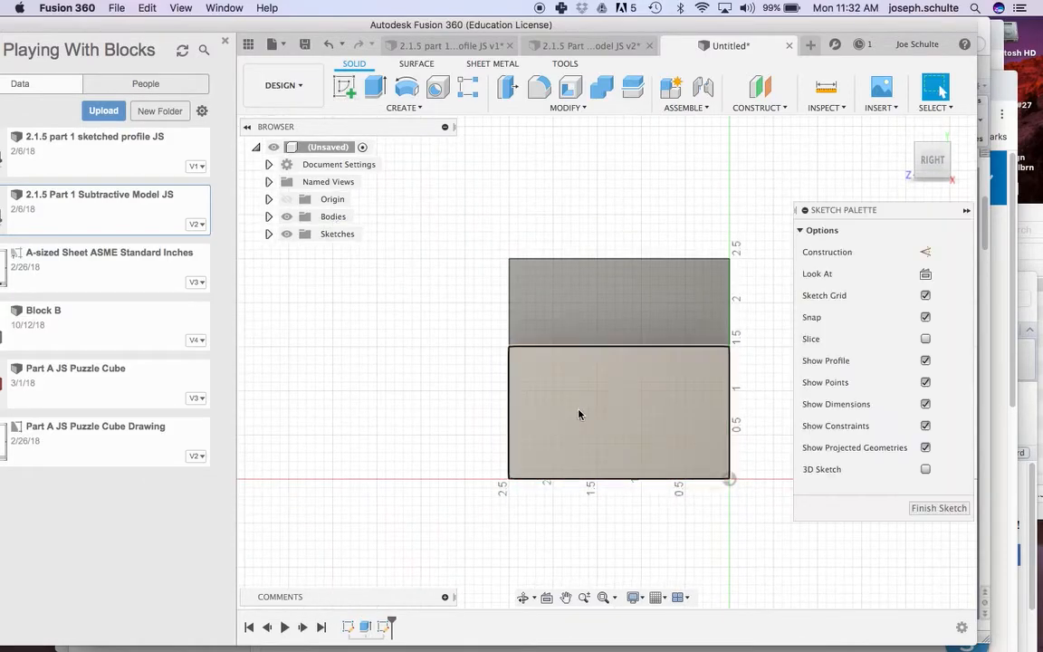
Step: Sketch a two-point rectangle 1.5 in wide and 0.25 in high on the lower part of the block's right end face
{"action": "left_click", "coordinate": [379, 94]}
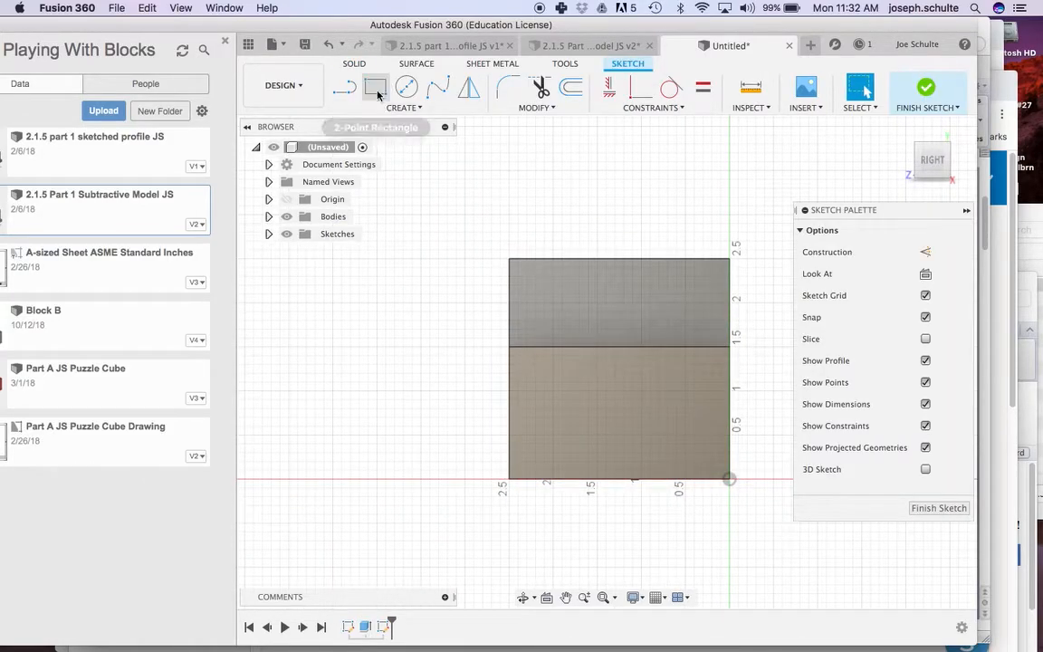
{"action": "left_click", "coordinate": [571, 401]}
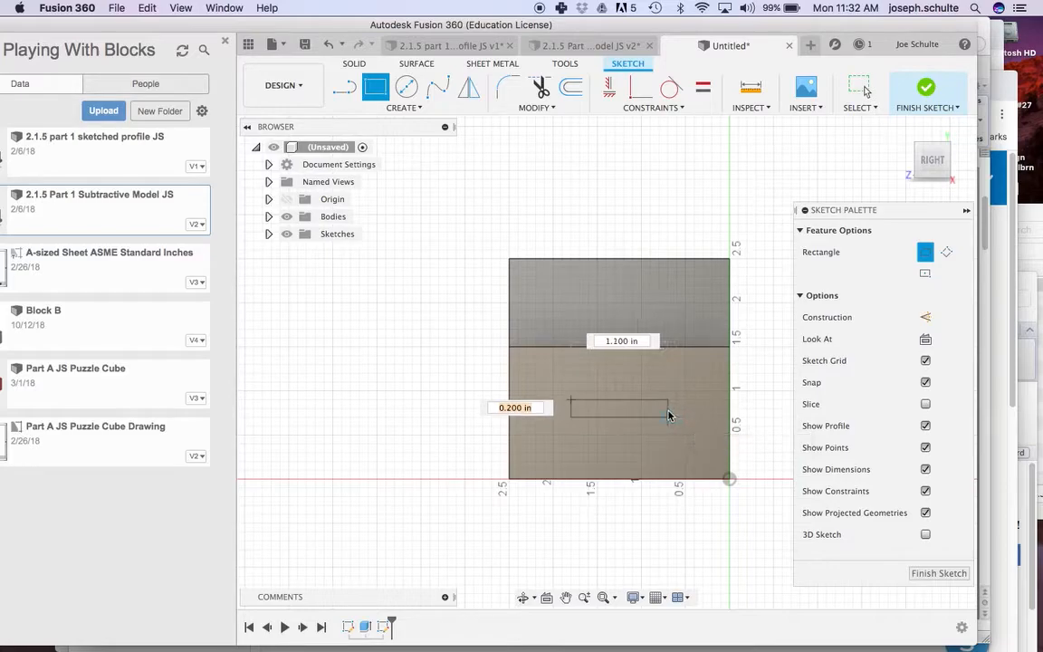
{"action": "key", "text": "BackSpace"}
{"action": "type", "text": ".25"}
{"action": "key", "text": "Tab"}
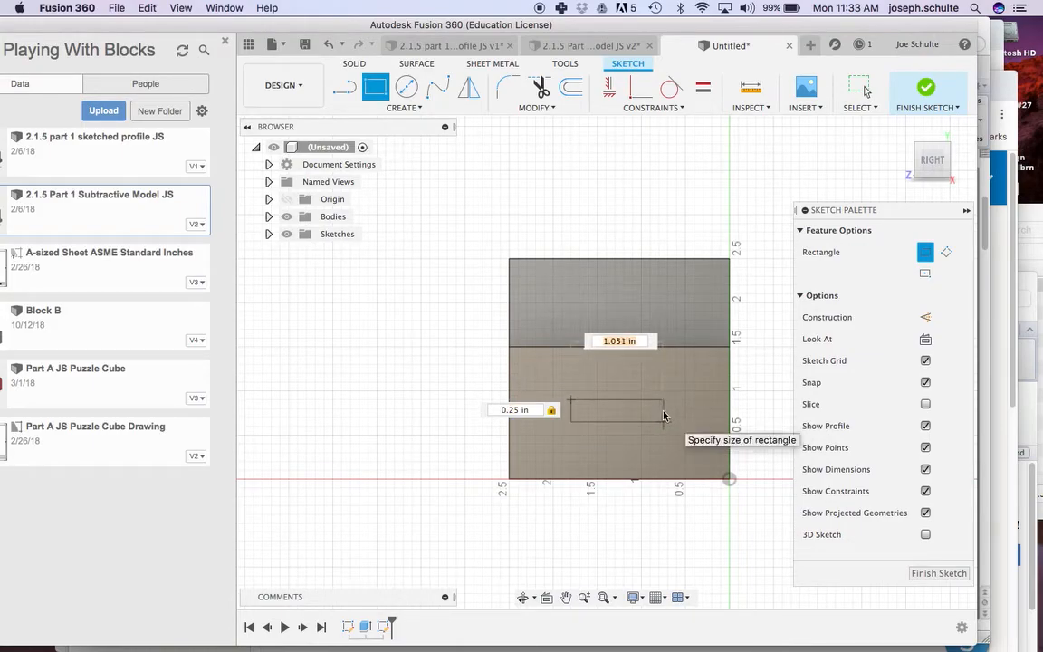
{"action": "type", "text": "1.5"}
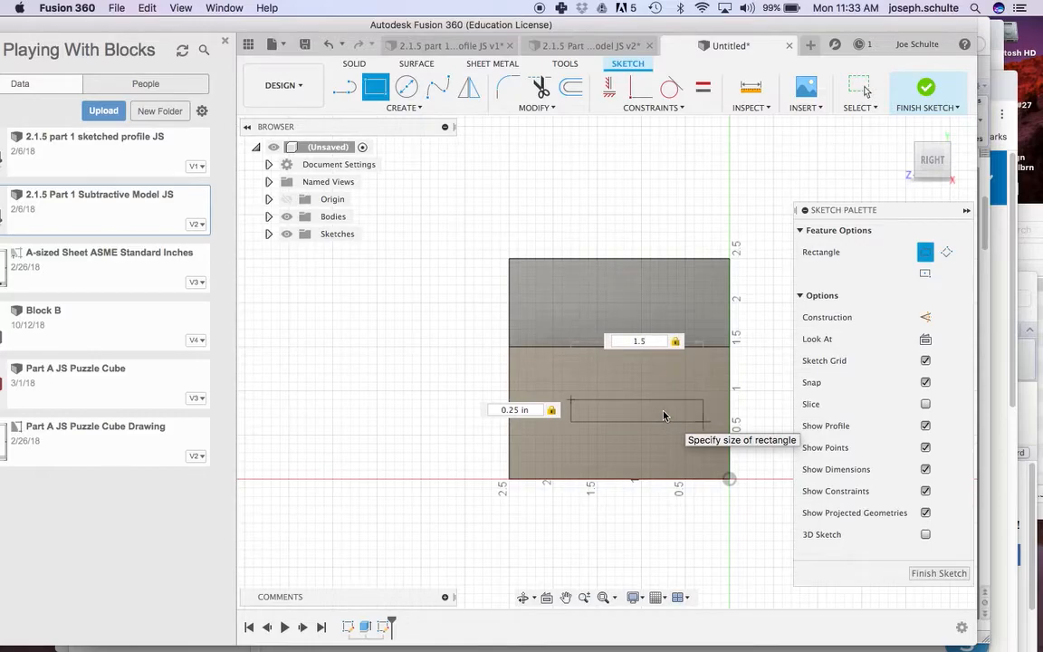
{"action": "key", "text": "Return"}
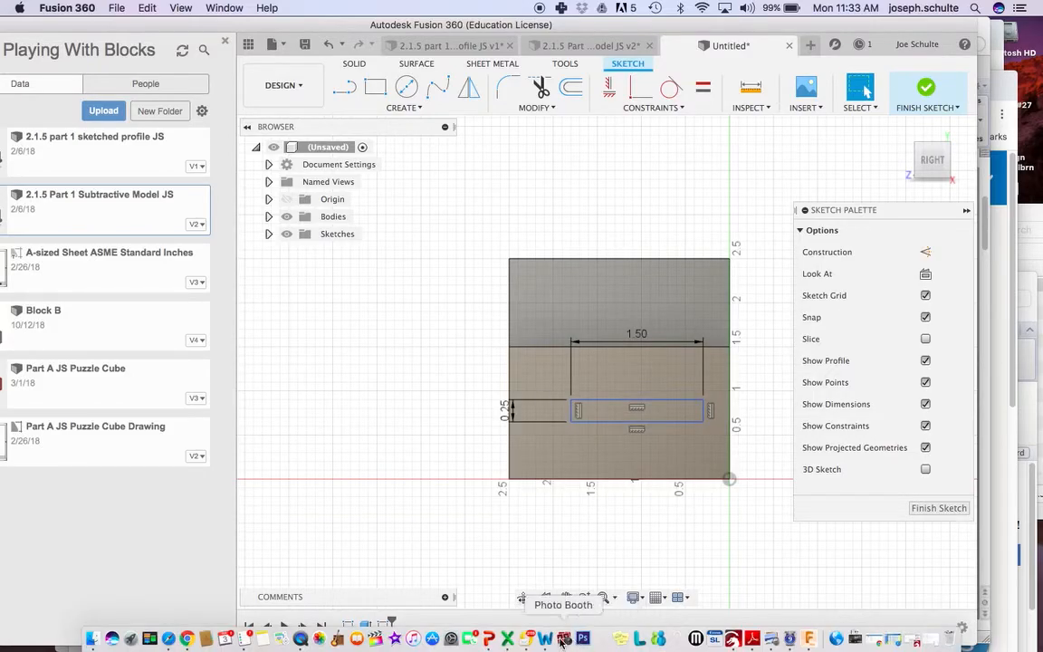
Step: Check the tab's position in the Word drawing, and in Fusion 360 dimension the rectangle's top edge 0.75 in below the end face's upper edge
{"action": "left_click", "coordinate": [544, 639]}
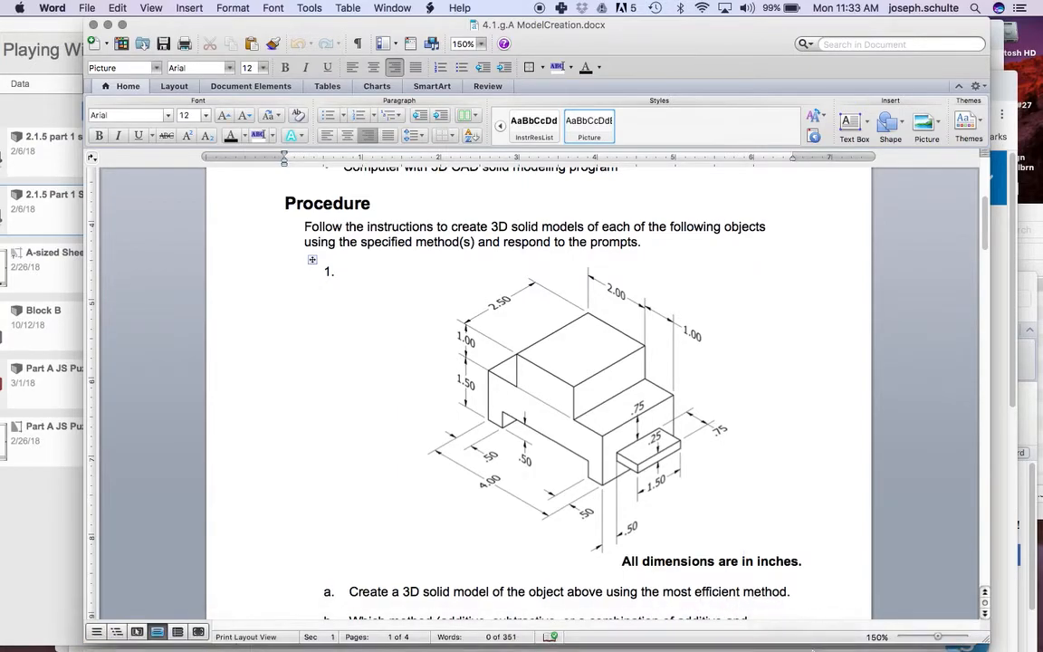
{"action": "left_click", "coordinate": [815, 634]}
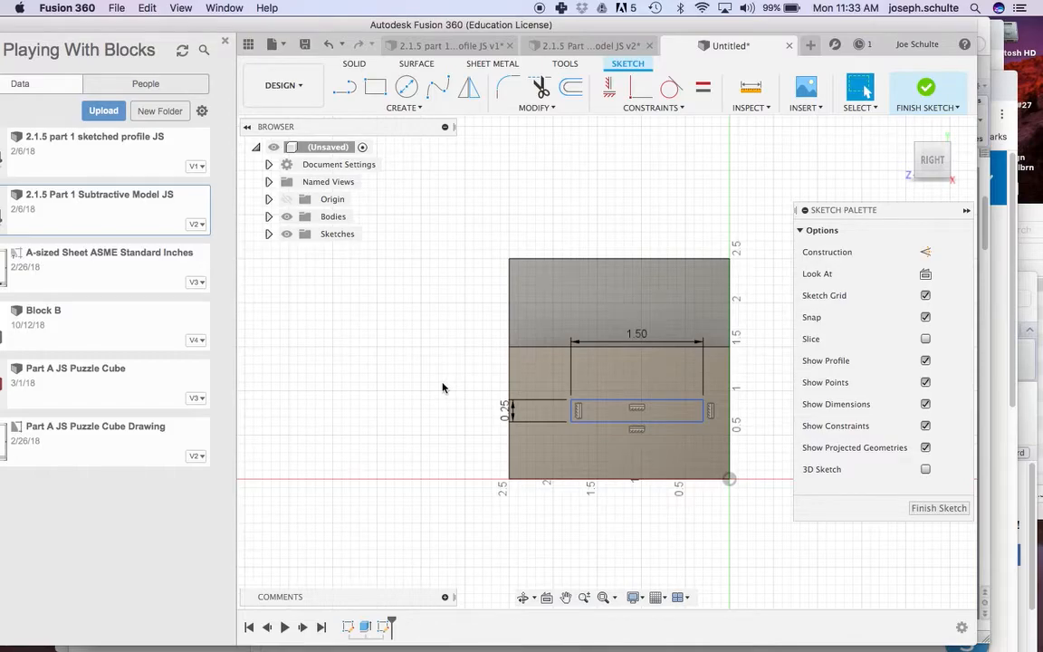
{"action": "left_click", "coordinate": [602, 402]}
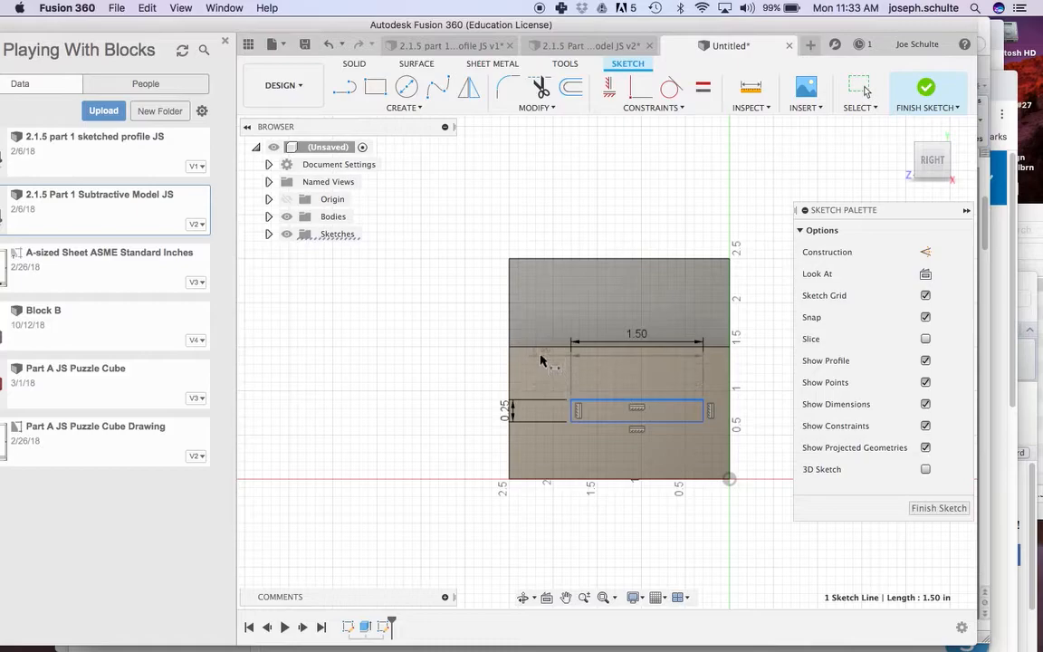
{"action": "left_click", "coordinate": [540, 348]}
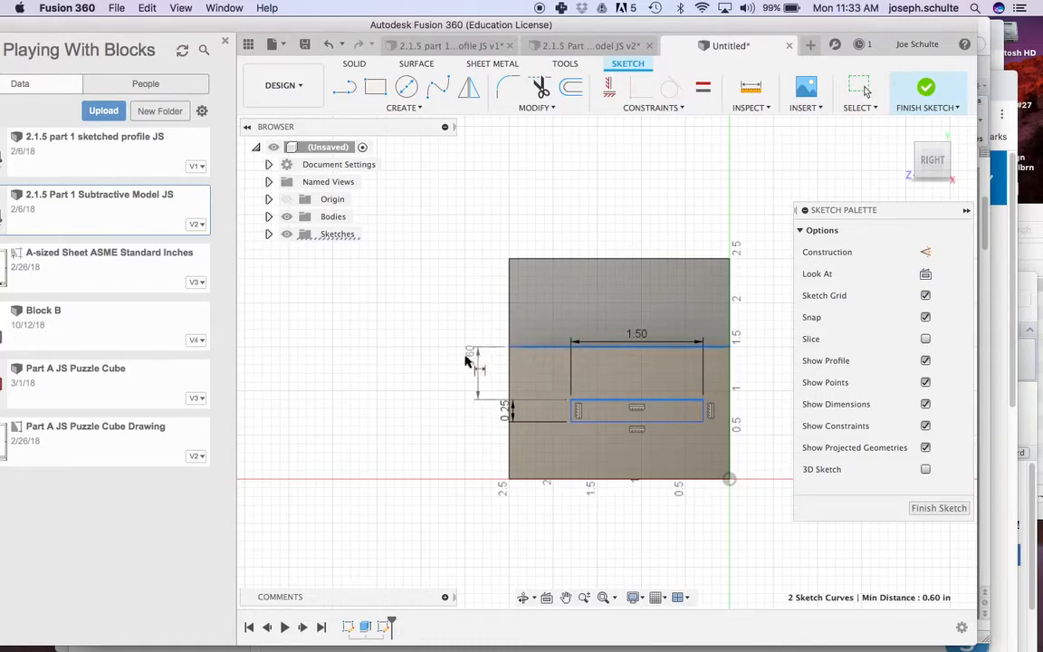
{"action": "left_click", "coordinate": [402, 366]}
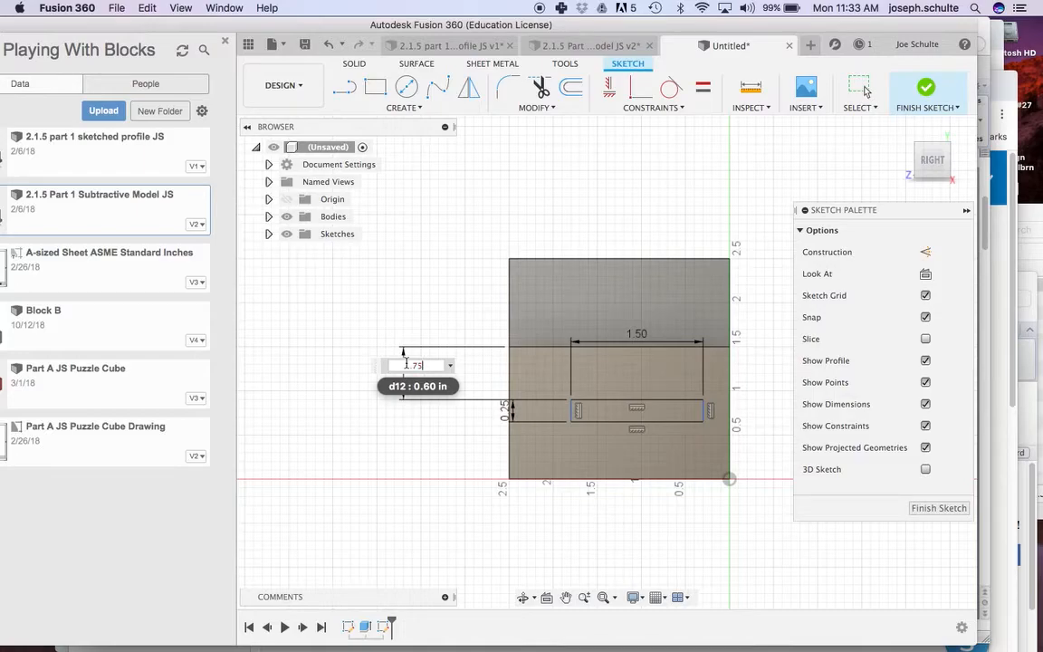
{"action": "type", "text": ".75"}
{"action": "key", "text": "Return"}
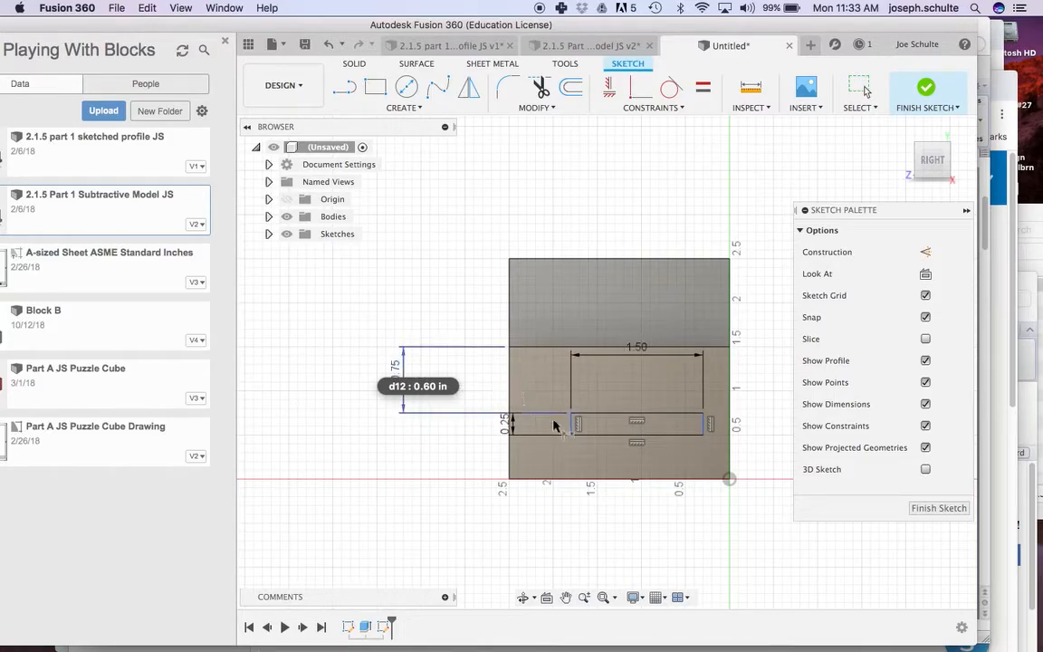
Step: Dimension the rectangle's nearer short side 0.5 in from the end face's front vertical edge
{"action": "left_click", "coordinate": [573, 428]}
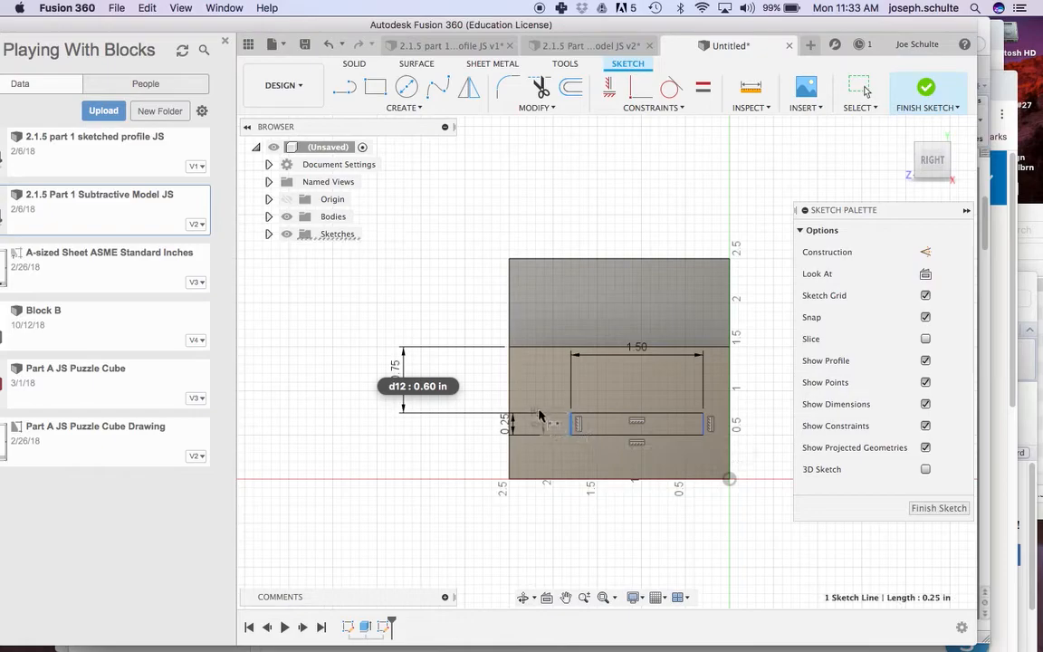
{"action": "left_click", "coordinate": [509, 400]}
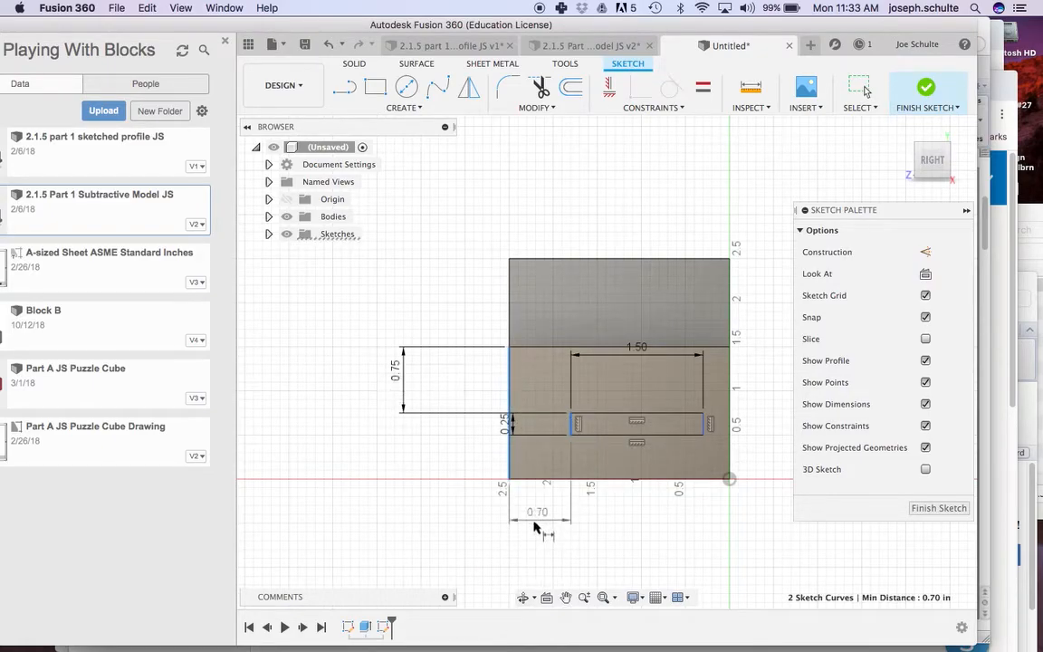
{"action": "left_click", "coordinate": [535, 526]}
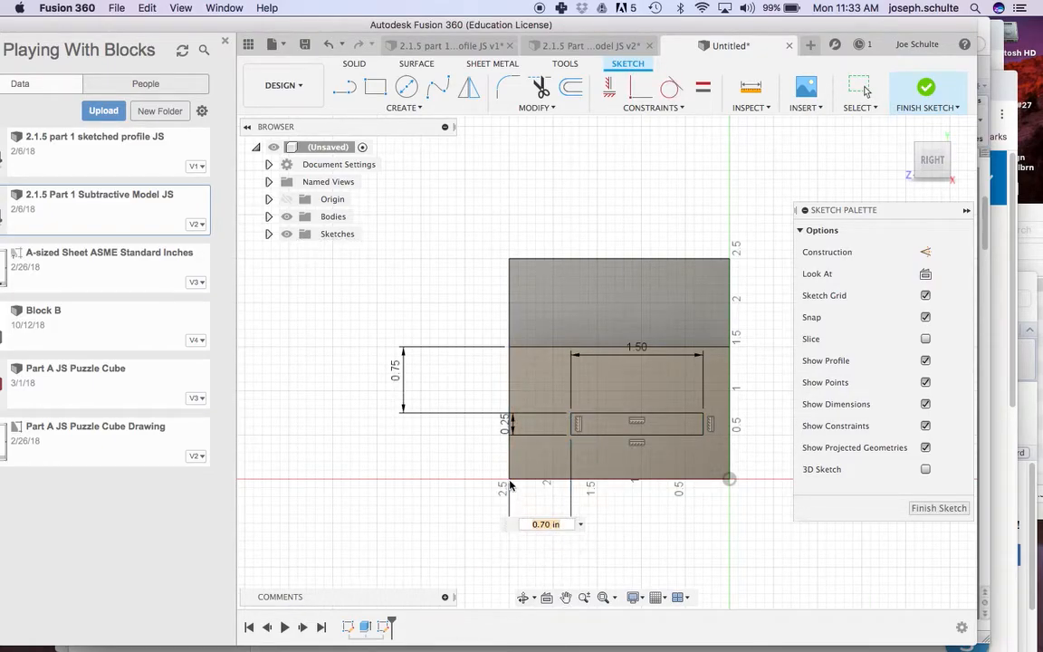
{"action": "scroll", "coordinate": [512, 485], "scroll_direction": "up", "scroll_amount": 2}
{"action": "scroll", "coordinate": [554, 454], "scroll_direction": "down", "scroll_amount": 2}
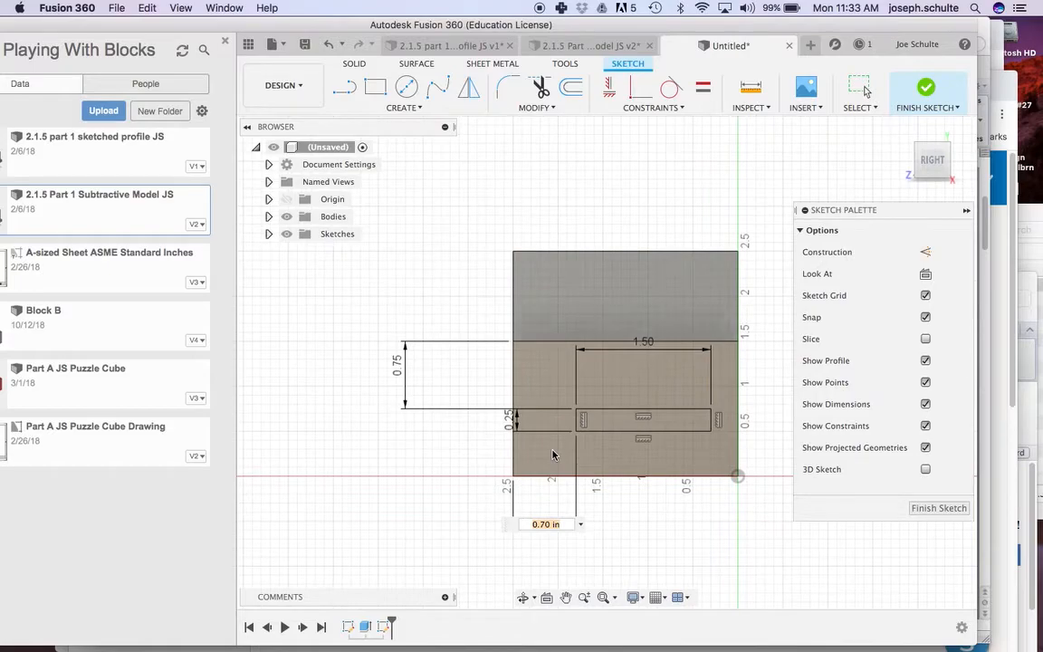
{"action": "type", "text": ".5"}
{"action": "key", "text": "Return"}
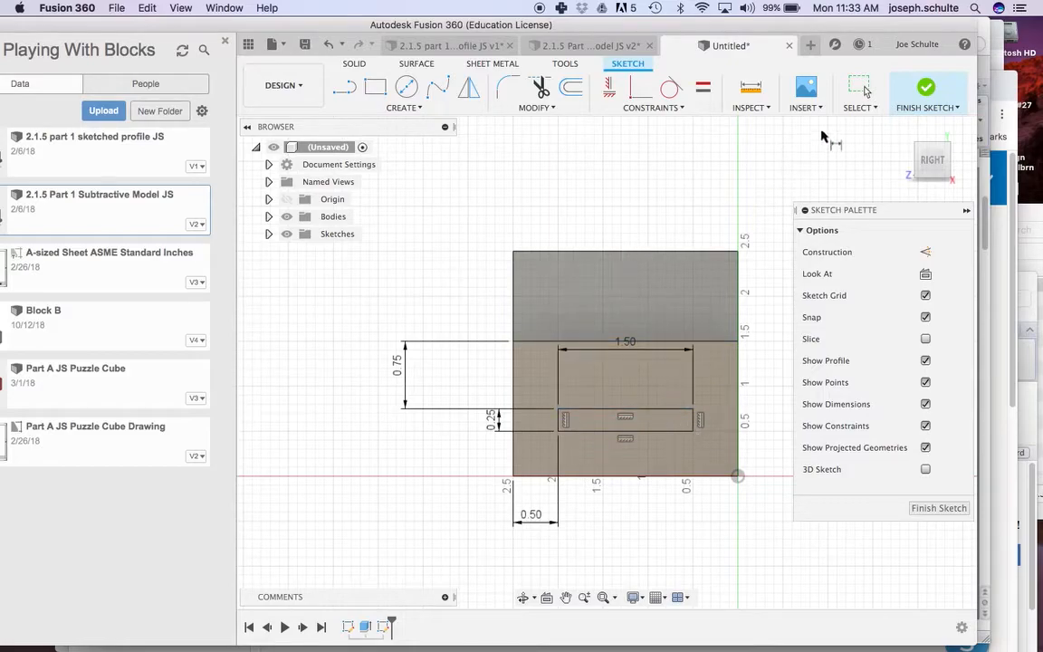
Step: Extrude the tab rectangle outward 0.75 in from the end face as a Join, checking the length against the Word drawing
{"action": "left_click", "coordinate": [902, 130]}
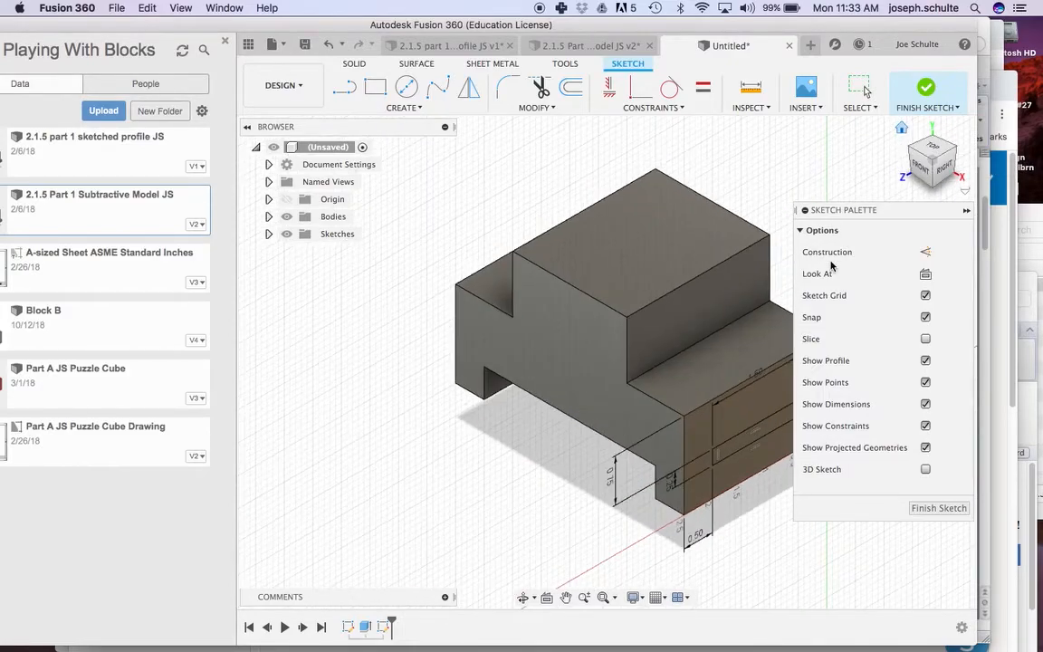
{"action": "key", "text": "e"}
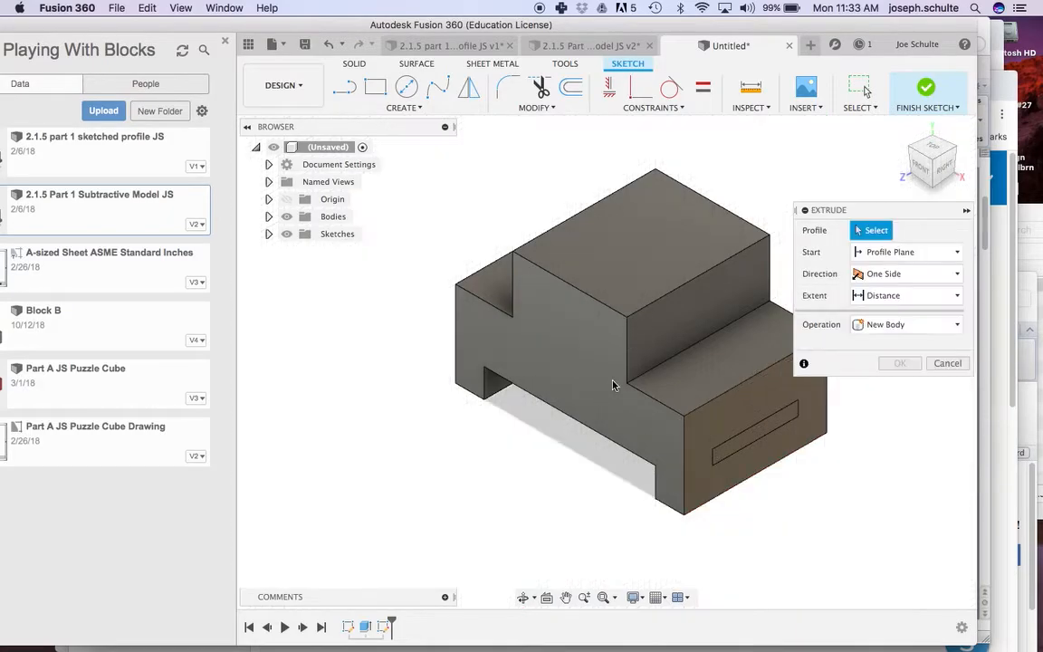
{"action": "left_click", "coordinate": [740, 436]}
{"action": "left_click_drag", "start_coordinate": [763, 438], "coordinate": [820, 468]}
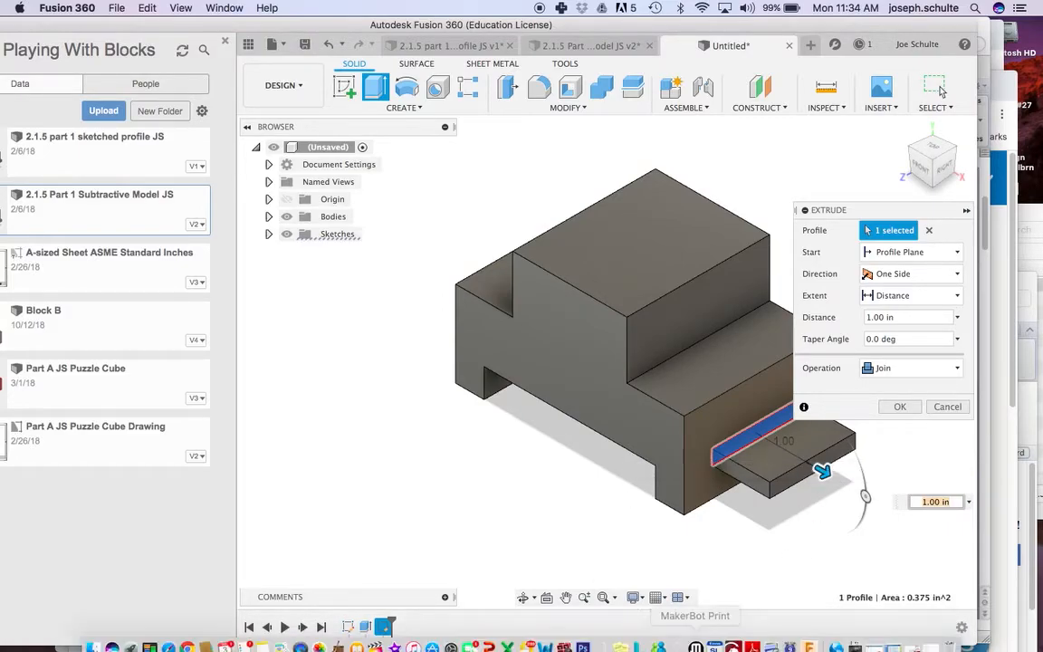
{"action": "left_click", "coordinate": [545, 639]}
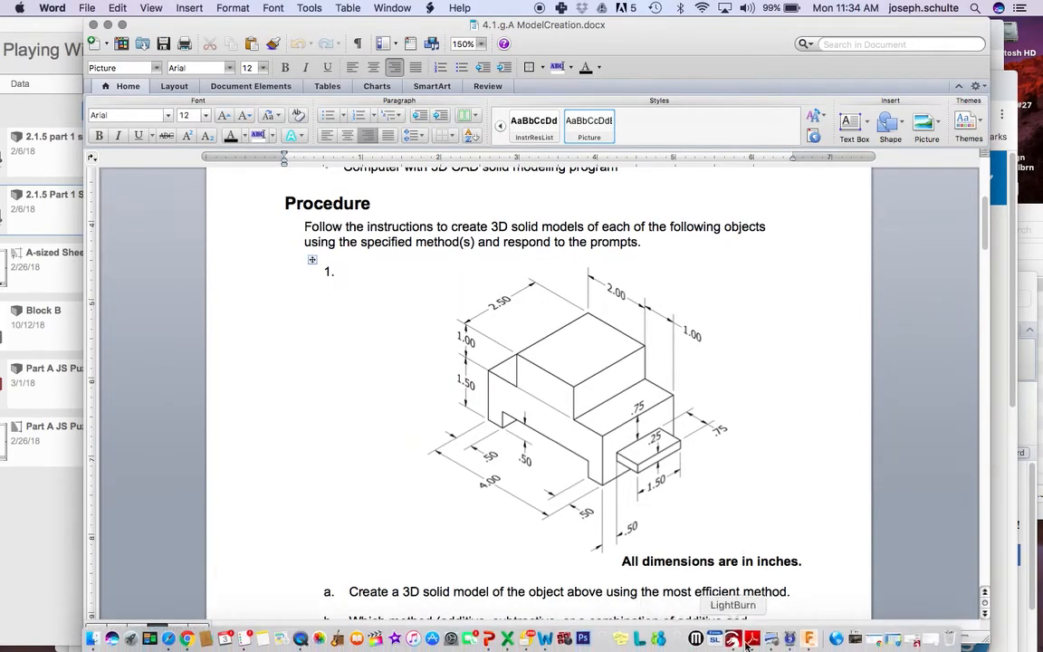
{"action": "left_click", "coordinate": [812, 640]}
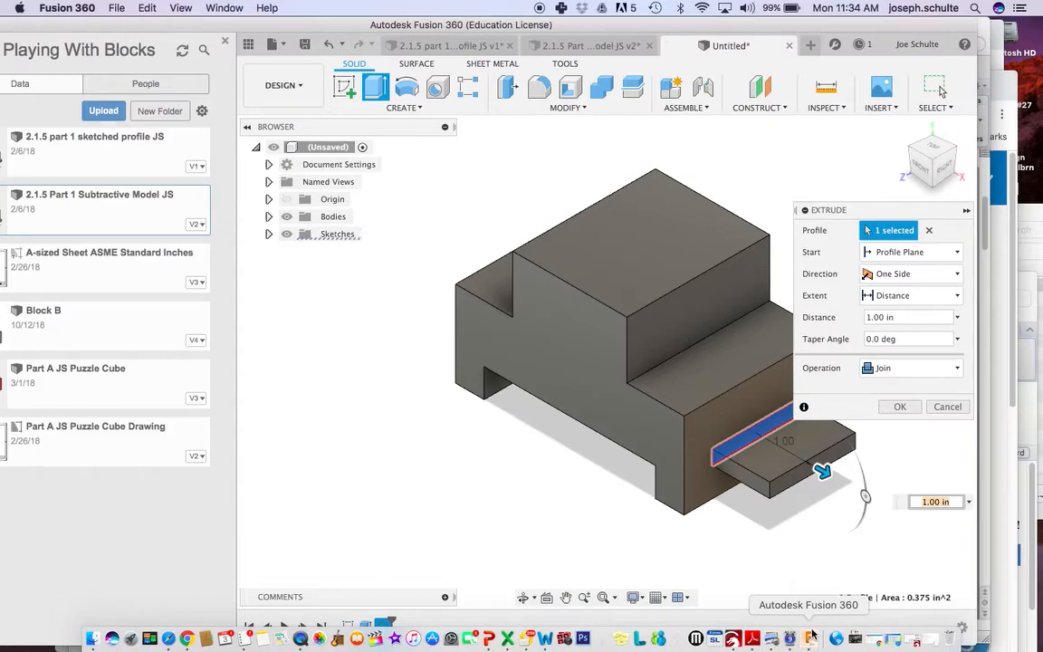
{"action": "type", "text": ".75"}
{"action": "key", "text": "Return"}
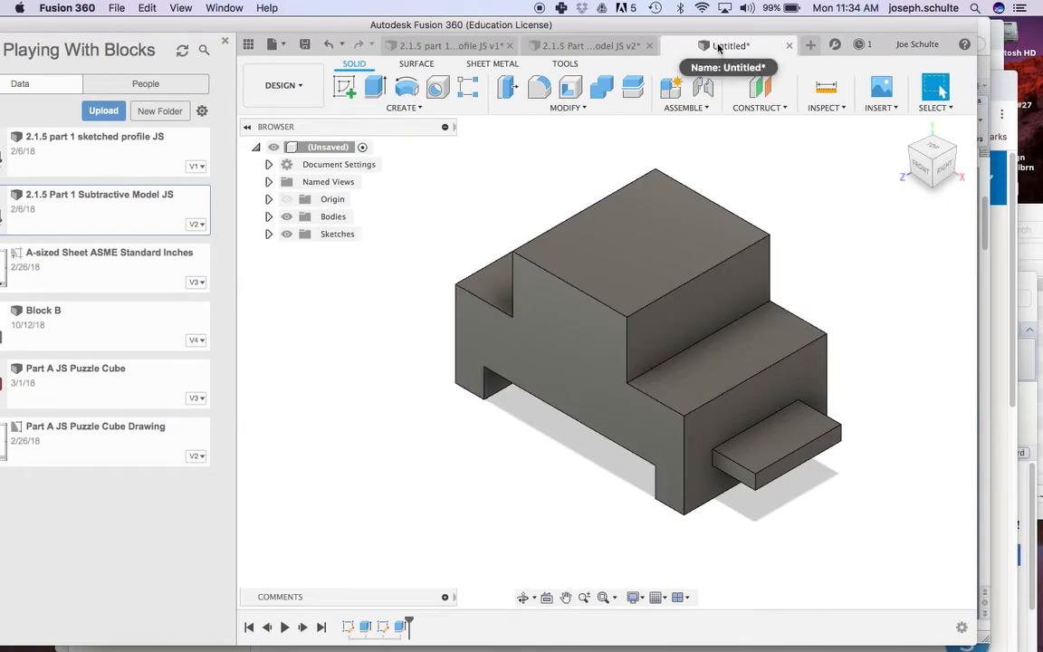
Step: Save the design as 2_5_Part_1_Playing_With_Blocks in the Playing With Blocks project
{"action": "left_click", "coordinate": [305, 45]}
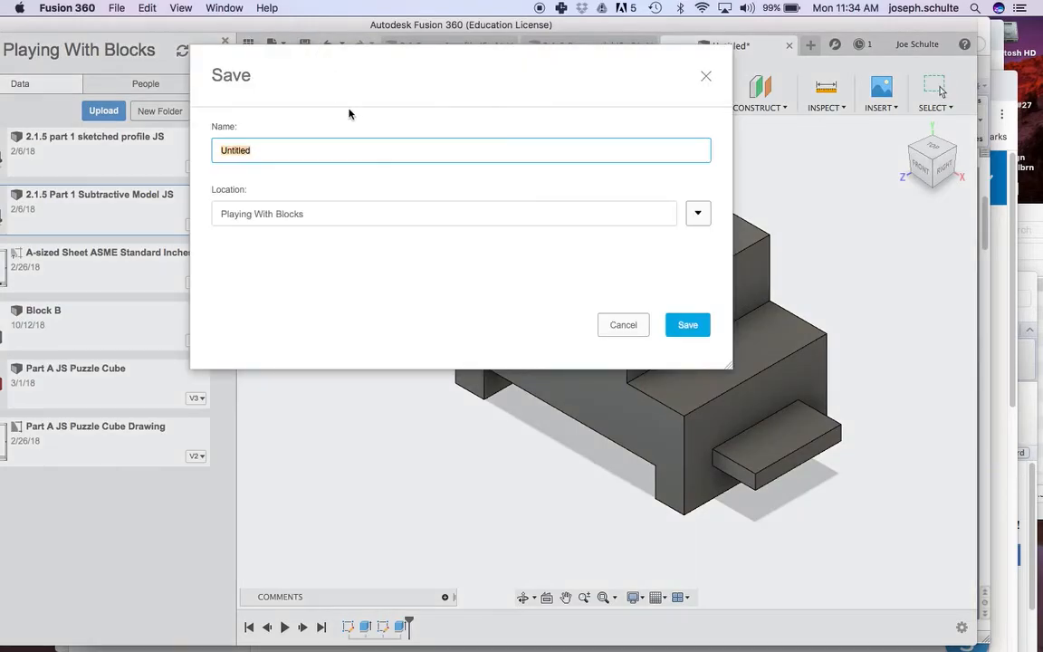
{"action": "left_click", "coordinate": [698, 213]}
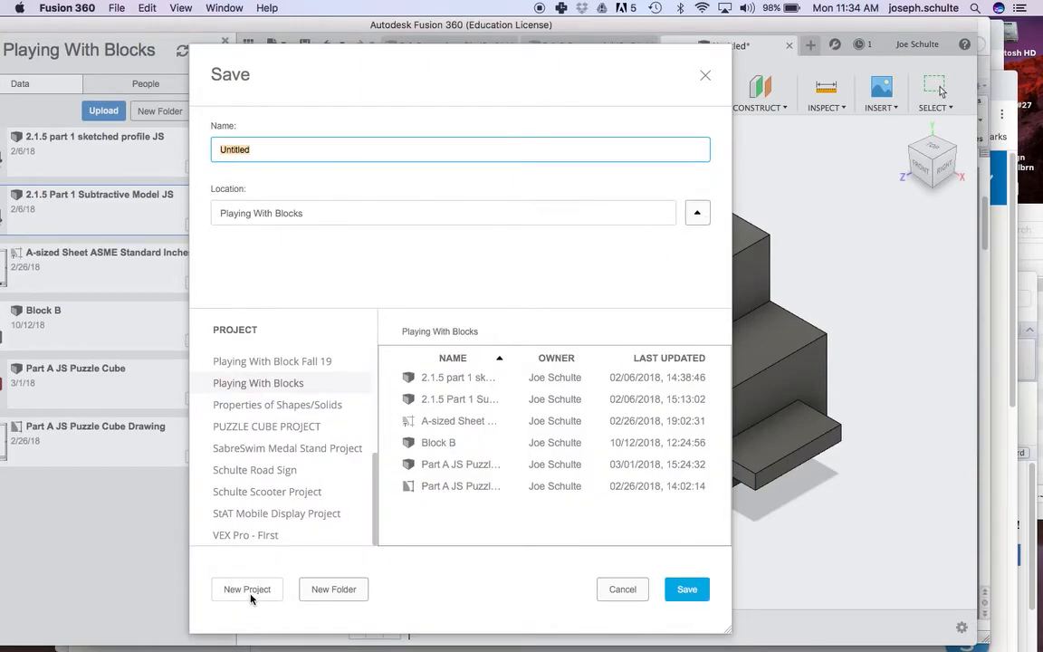
{"action": "scroll", "coordinate": [292, 407], "scroll_direction": "up", "scroll_amount": 5}
{"action": "scroll", "coordinate": [293, 407], "scroll_direction": "down", "scroll_amount": 5}
{"action": "left_click", "coordinate": [268, 149]}
{"action": "left_click_drag", "start_coordinate": [269, 149], "coordinate": [78, 157]}
{"action": "type", "text": "2"}
{"action": "type", "text": "_5_Part_1_Playing_With_Blocks"}
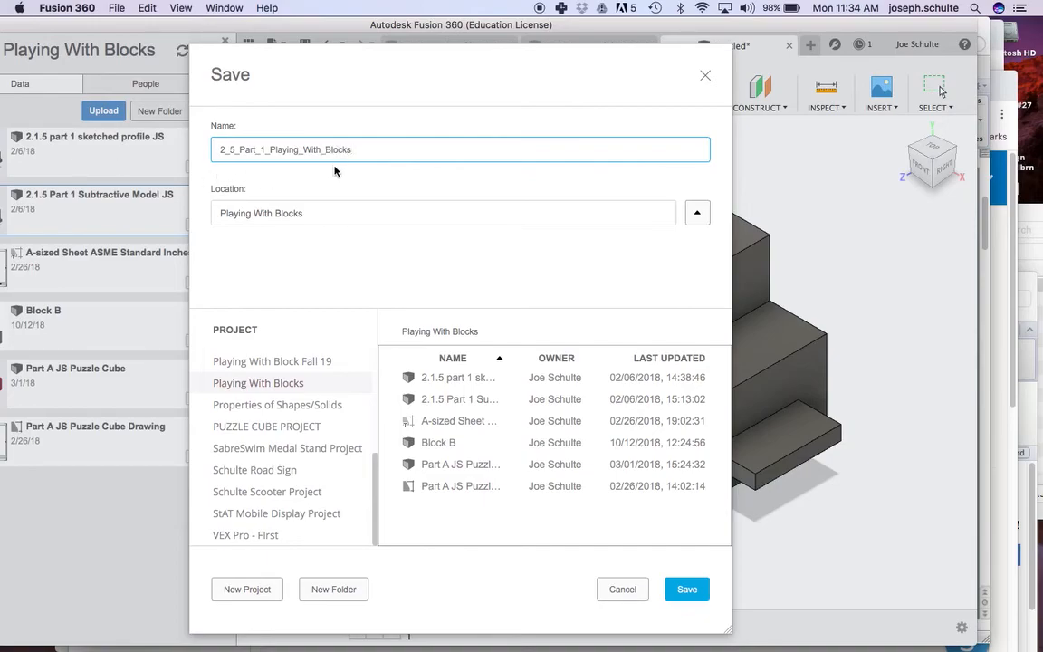
{"action": "left_click", "coordinate": [689, 589]}
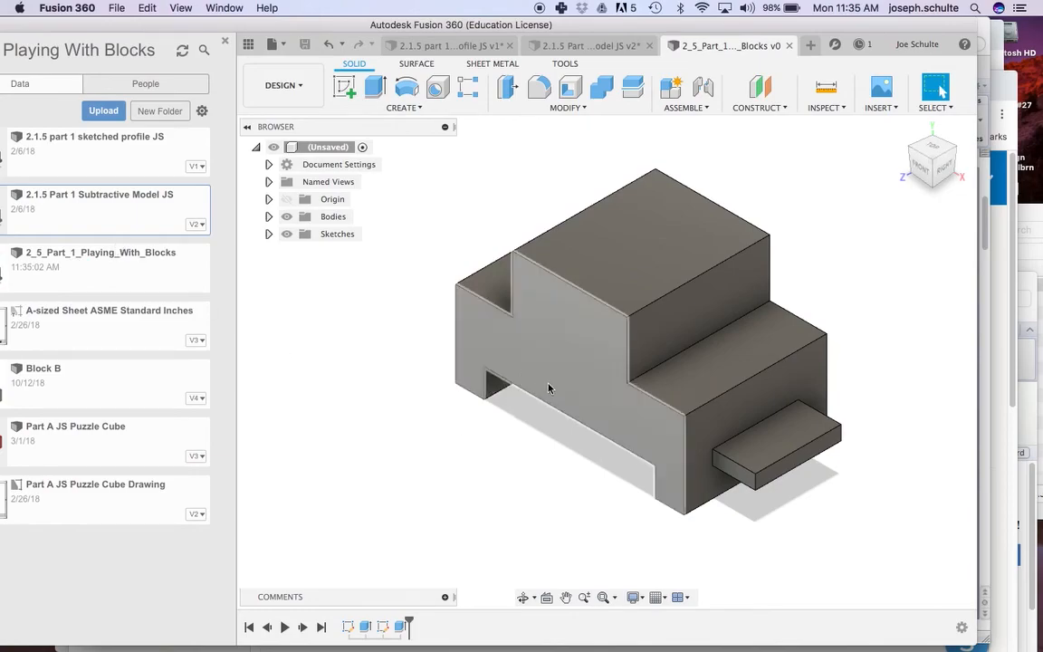
{"action": "scroll", "coordinate": [582, 370], "scroll_direction": "up", "scroll_amount": 2}
{"action": "middle_click_drag", "start_coordinate": [581, 372], "coordinate": [522, 401]}
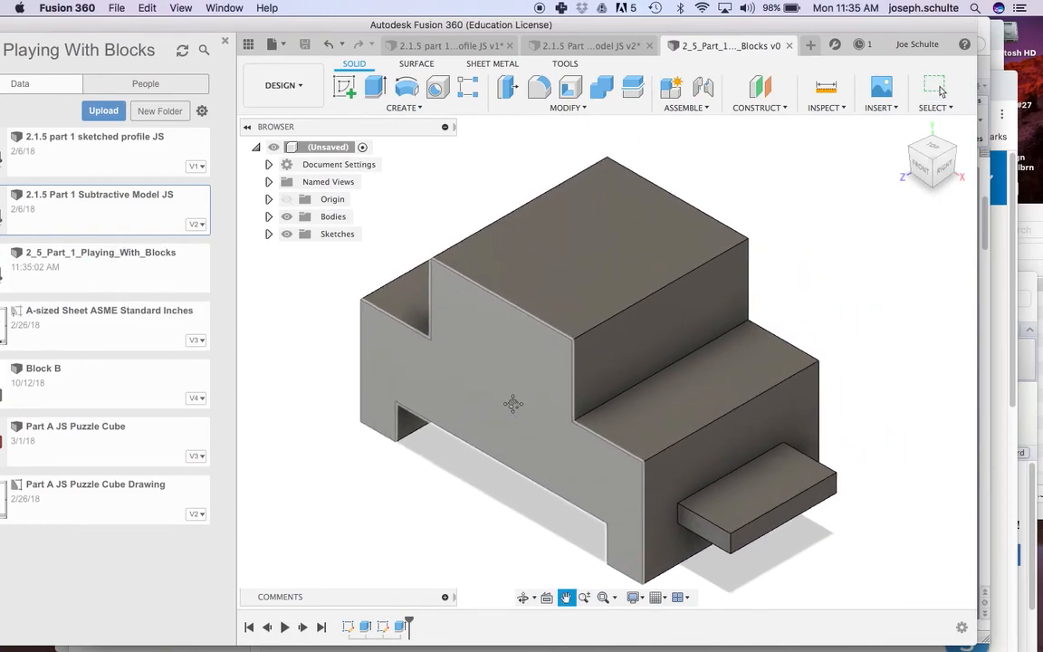